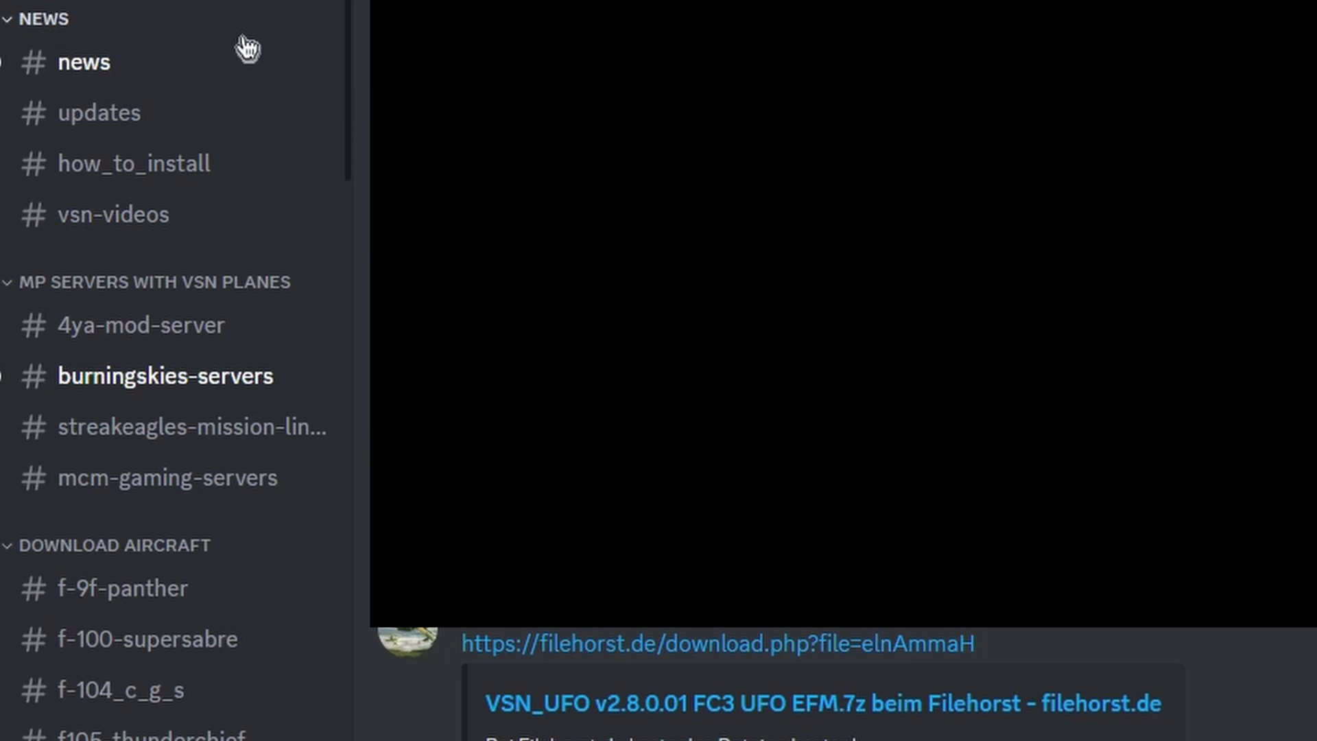
Scroll the Discord chat and follow the filehorst.de link for VSN_UFO v2.8.0.01 FC3 UFO EFM.7z.
scroll(191, 66, down, 10)
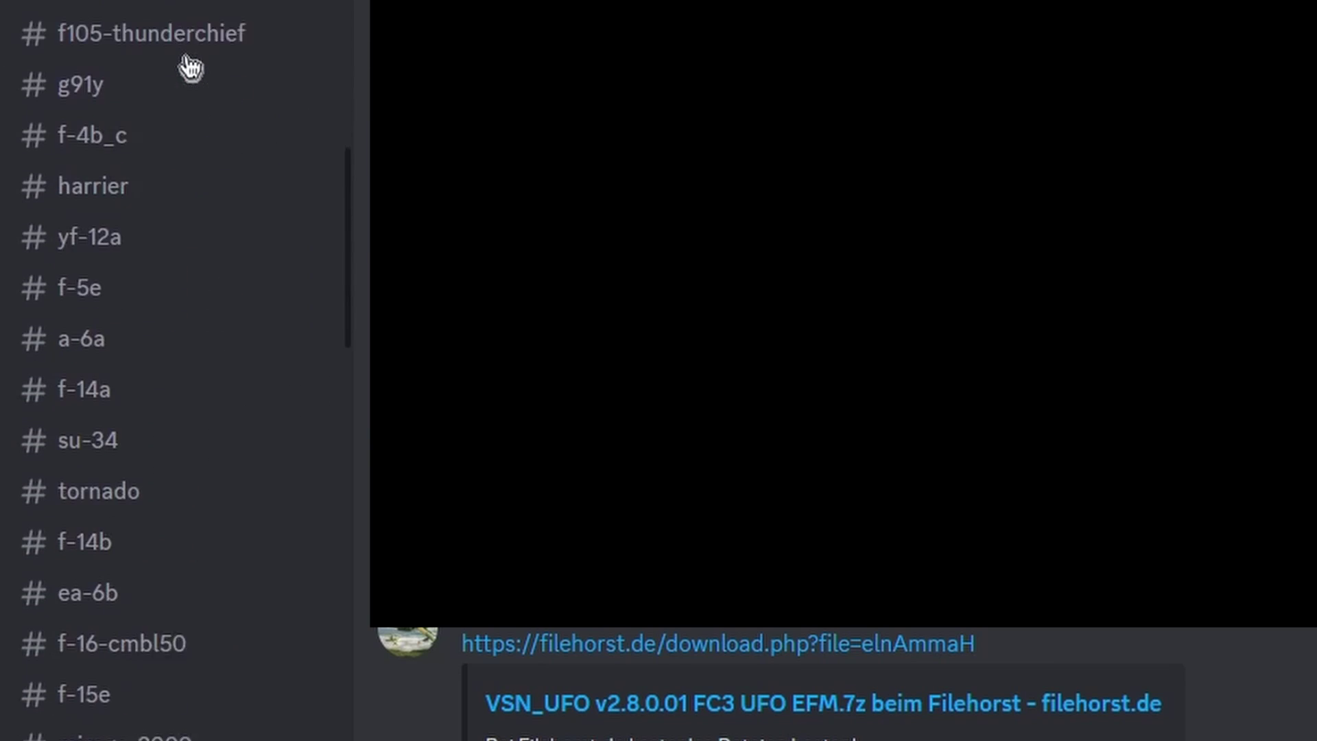
scroll(200, 271, down, 9)
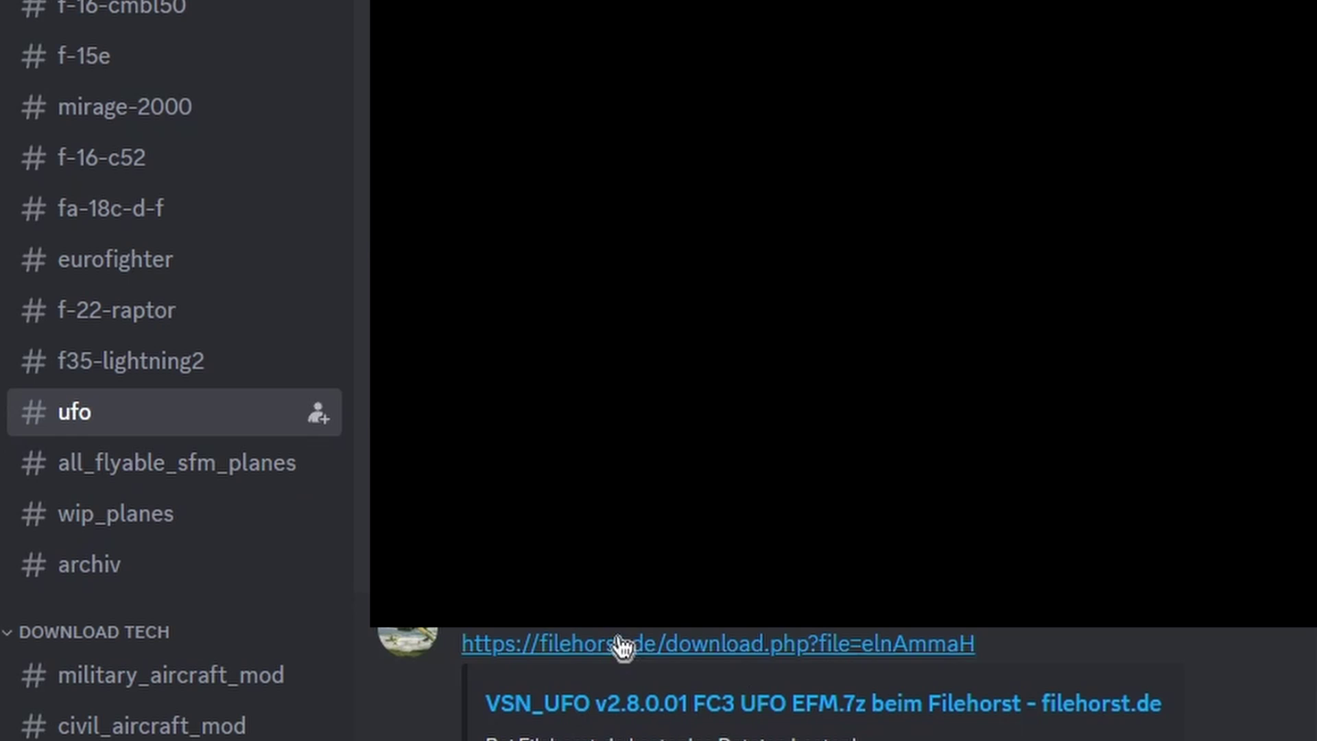
click(918, 705)
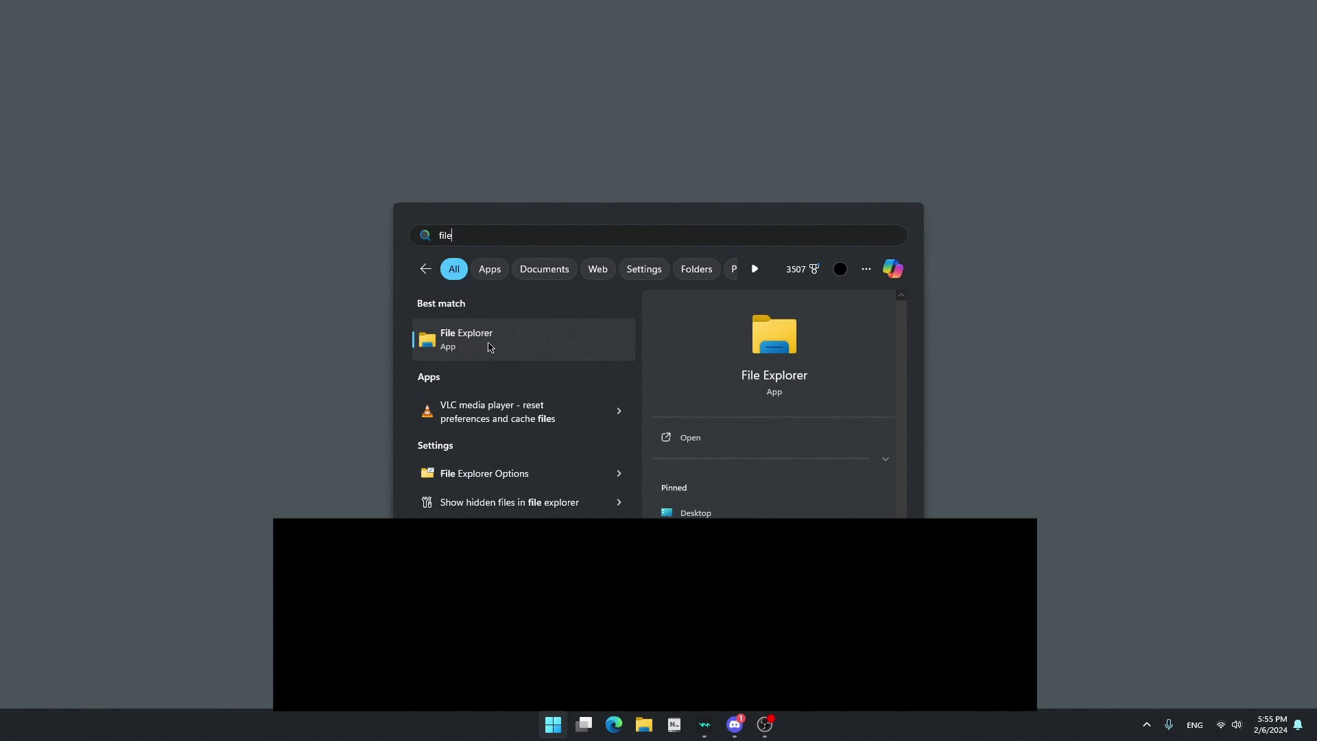
Launch File Explorer from the 'file' Start search results.
click(465, 343)
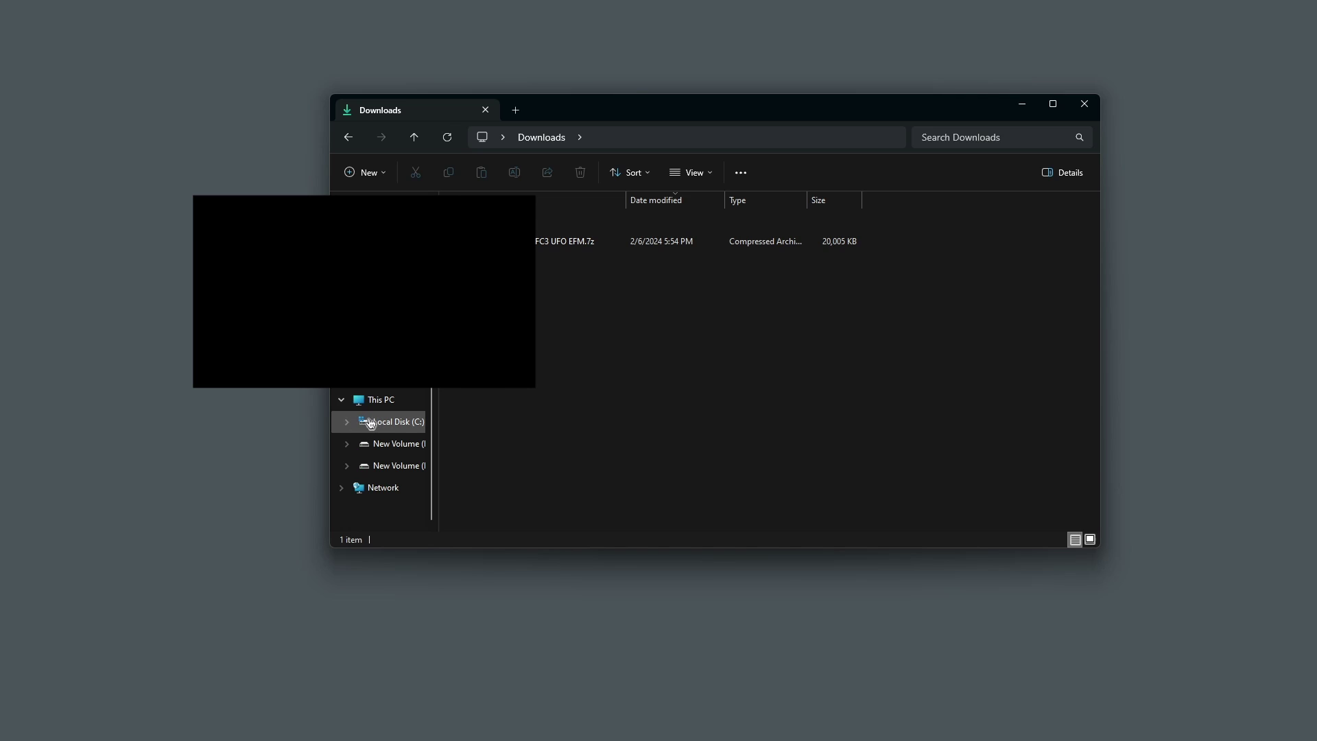
click(370, 423)
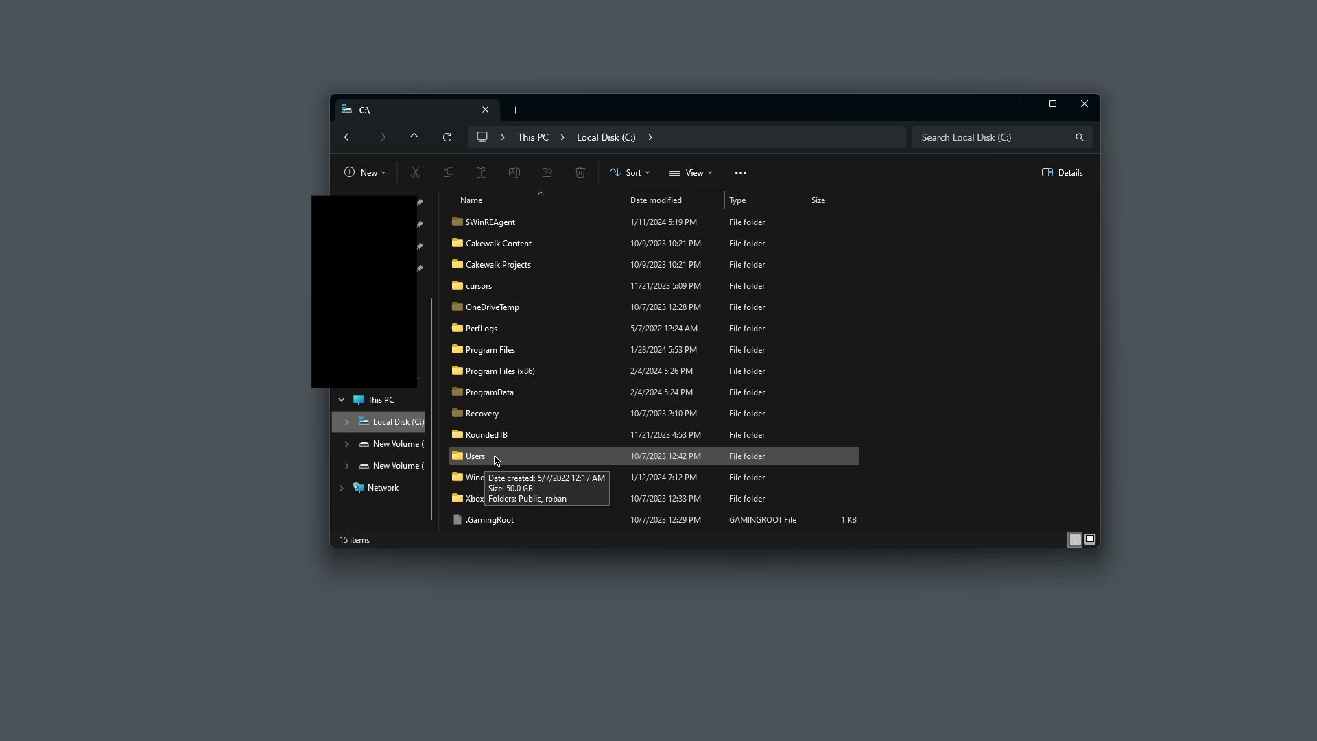
double_click(484, 457)
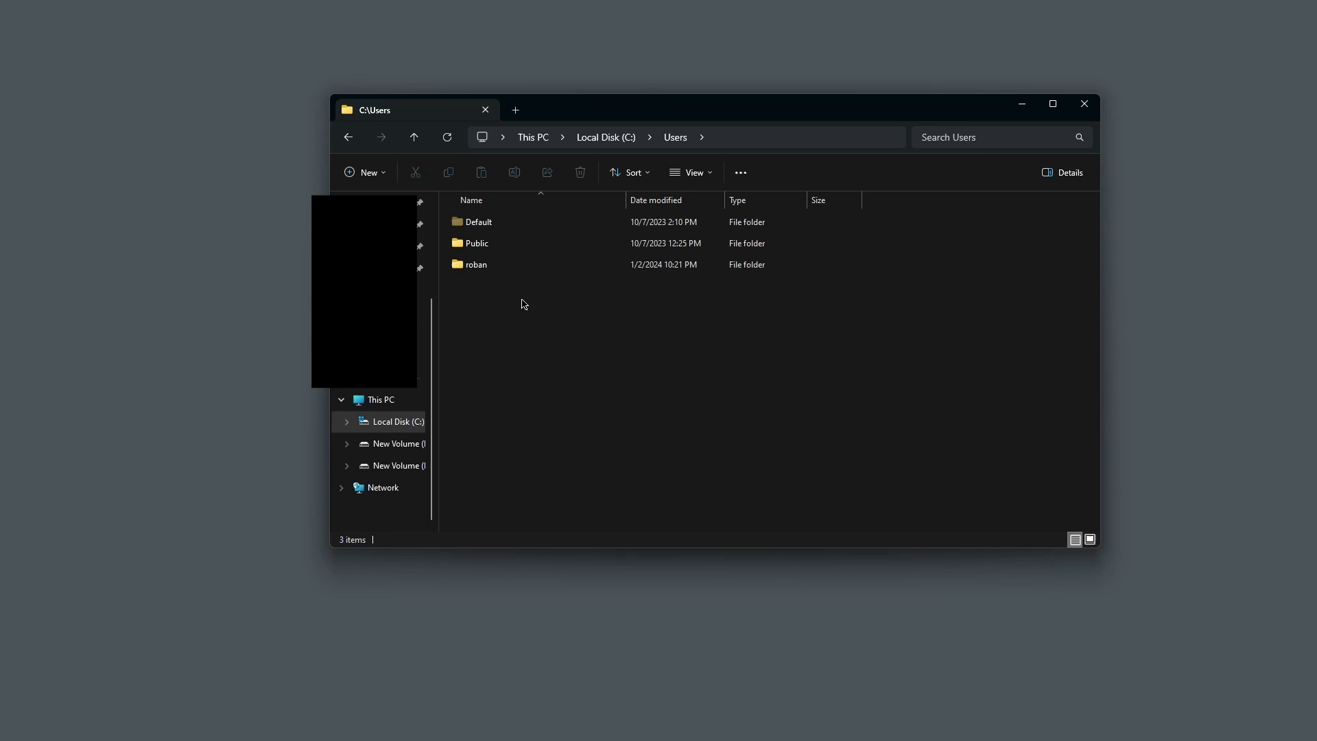
double_click(516, 268)
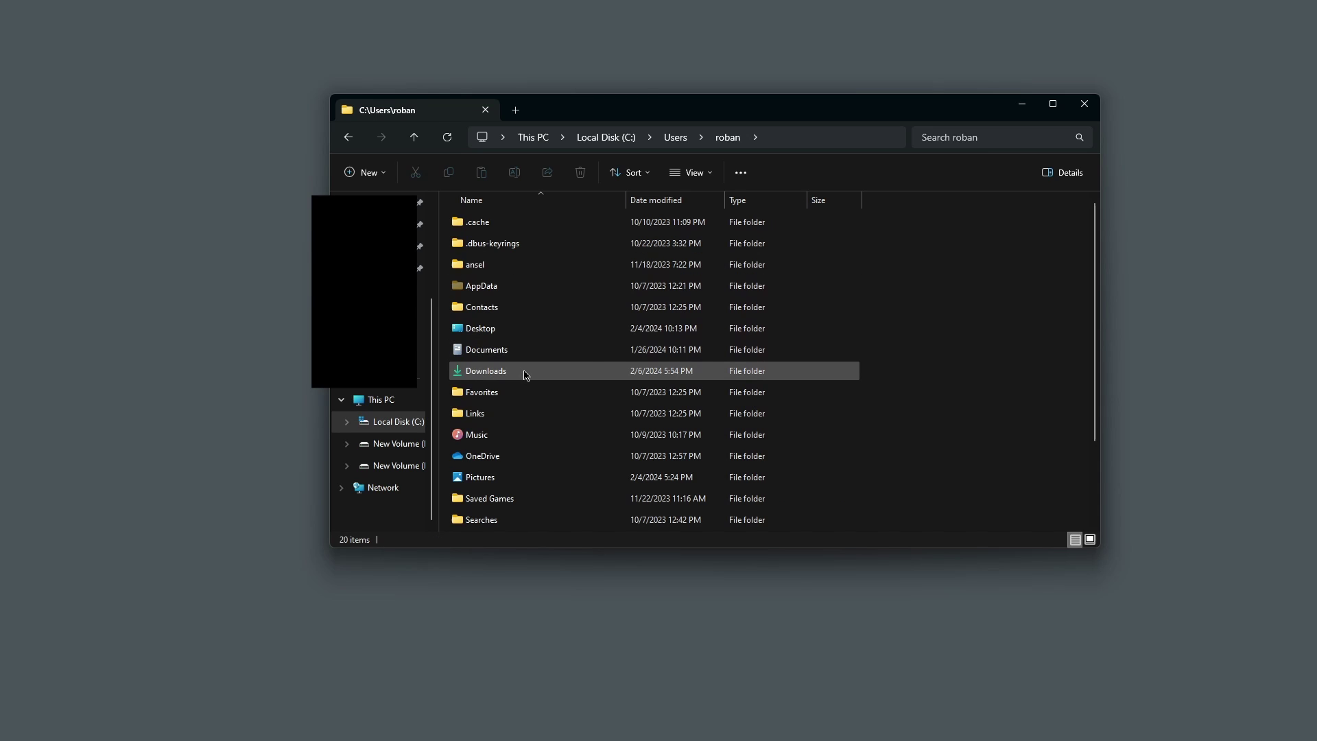
double_click(526, 373)
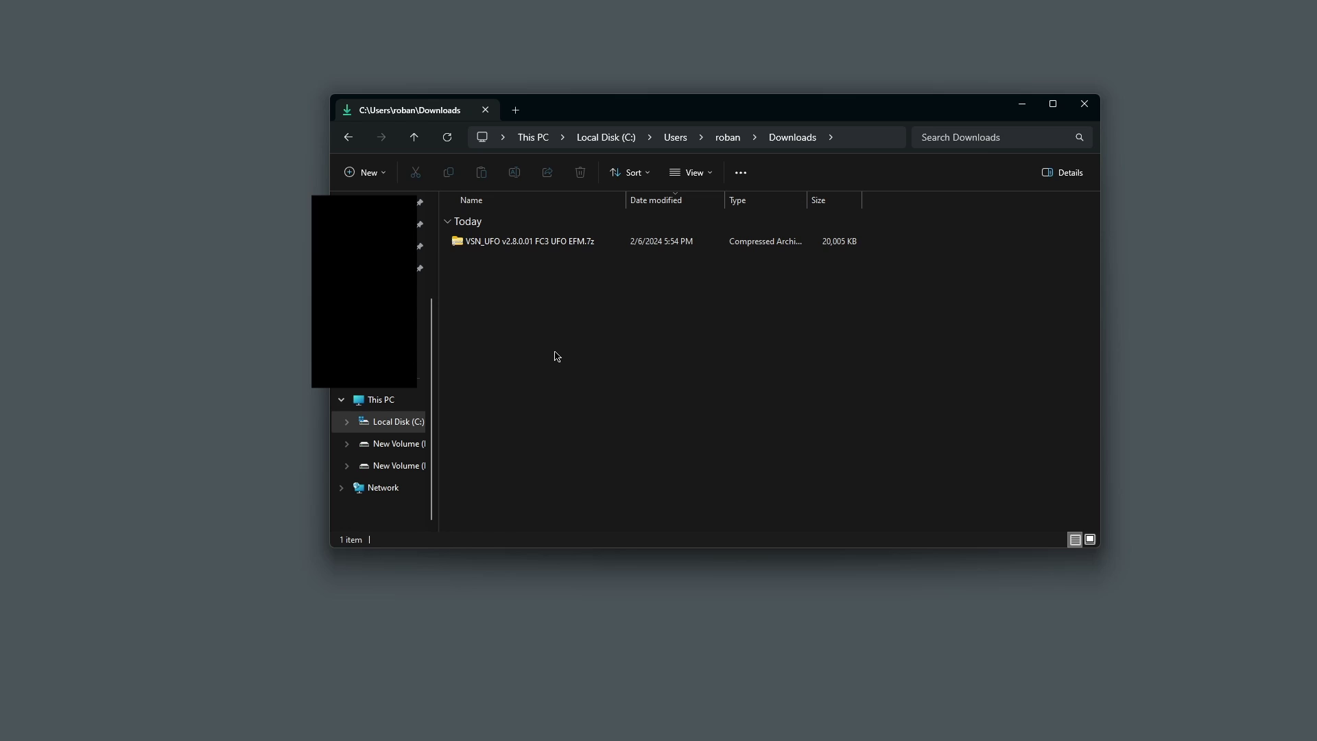
click(567, 245)
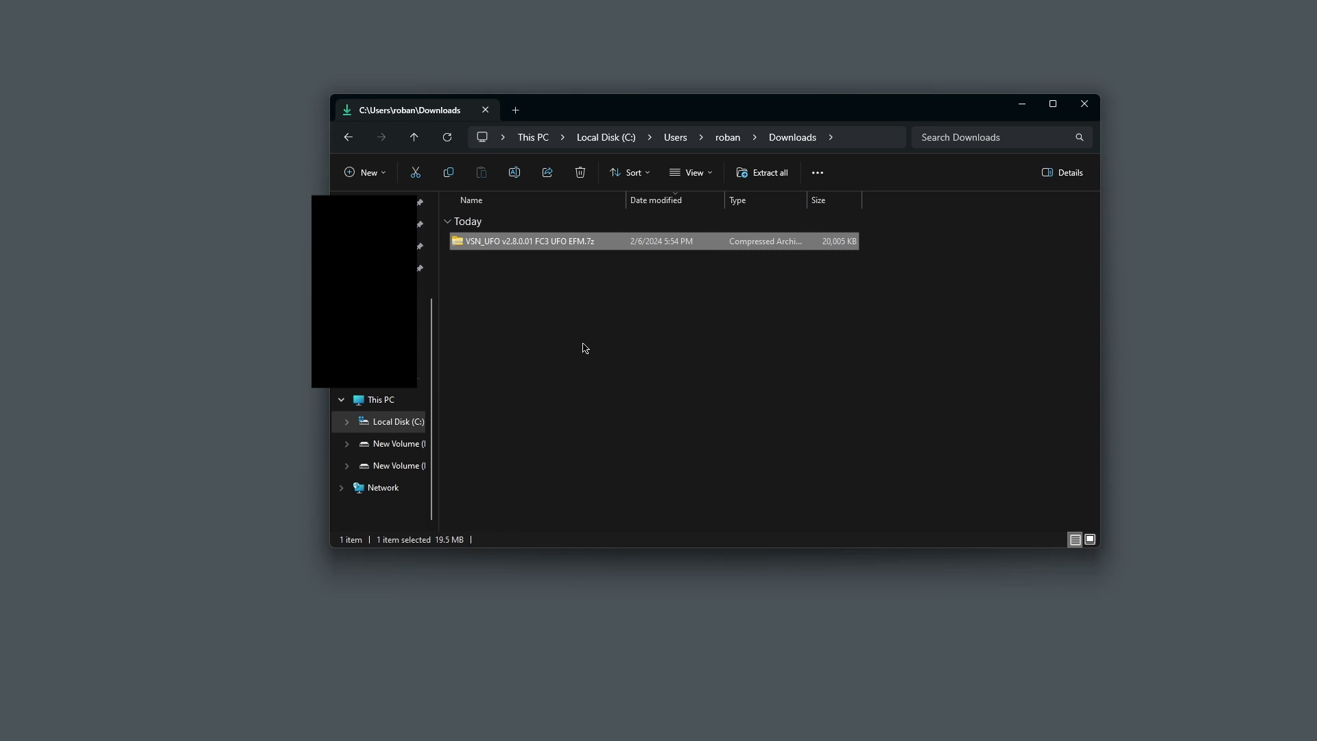
click(584, 347)
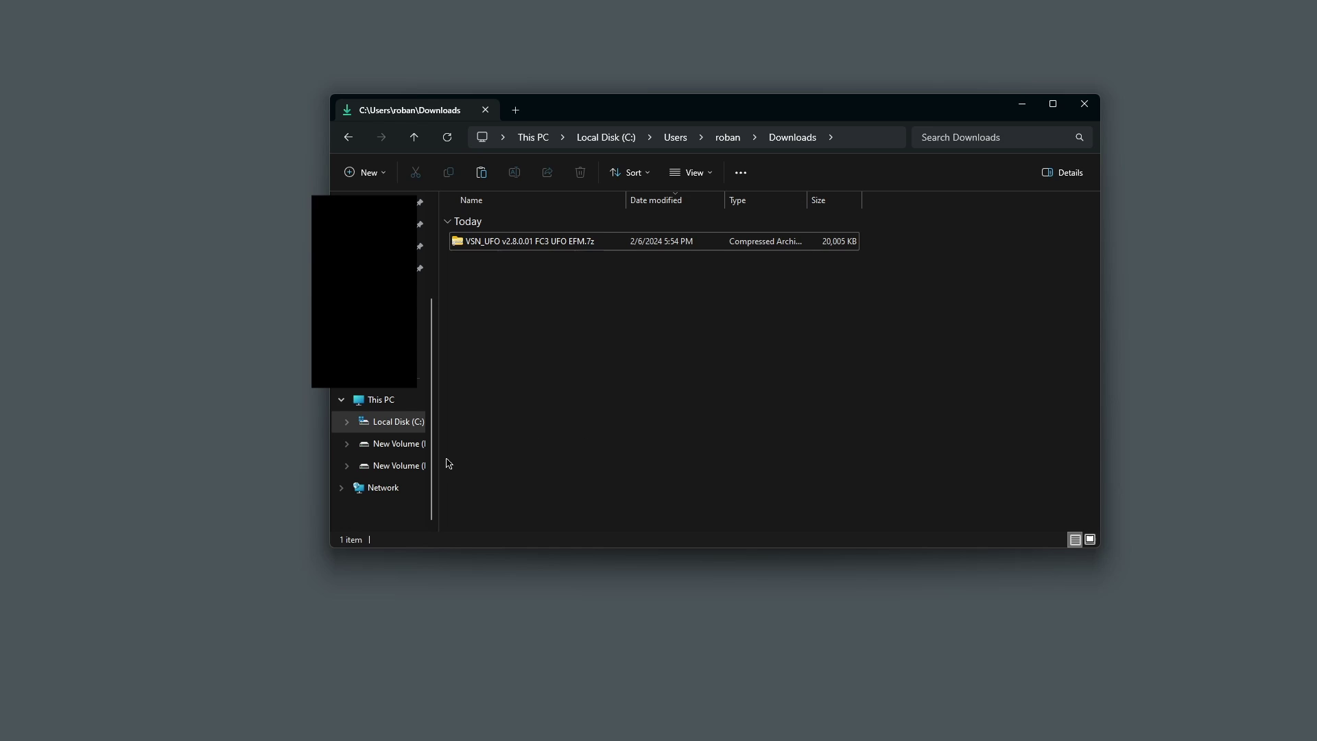
Navigate from C: through Users and the profile folder into Saved Games\DCS.openbeta.
click(392, 421)
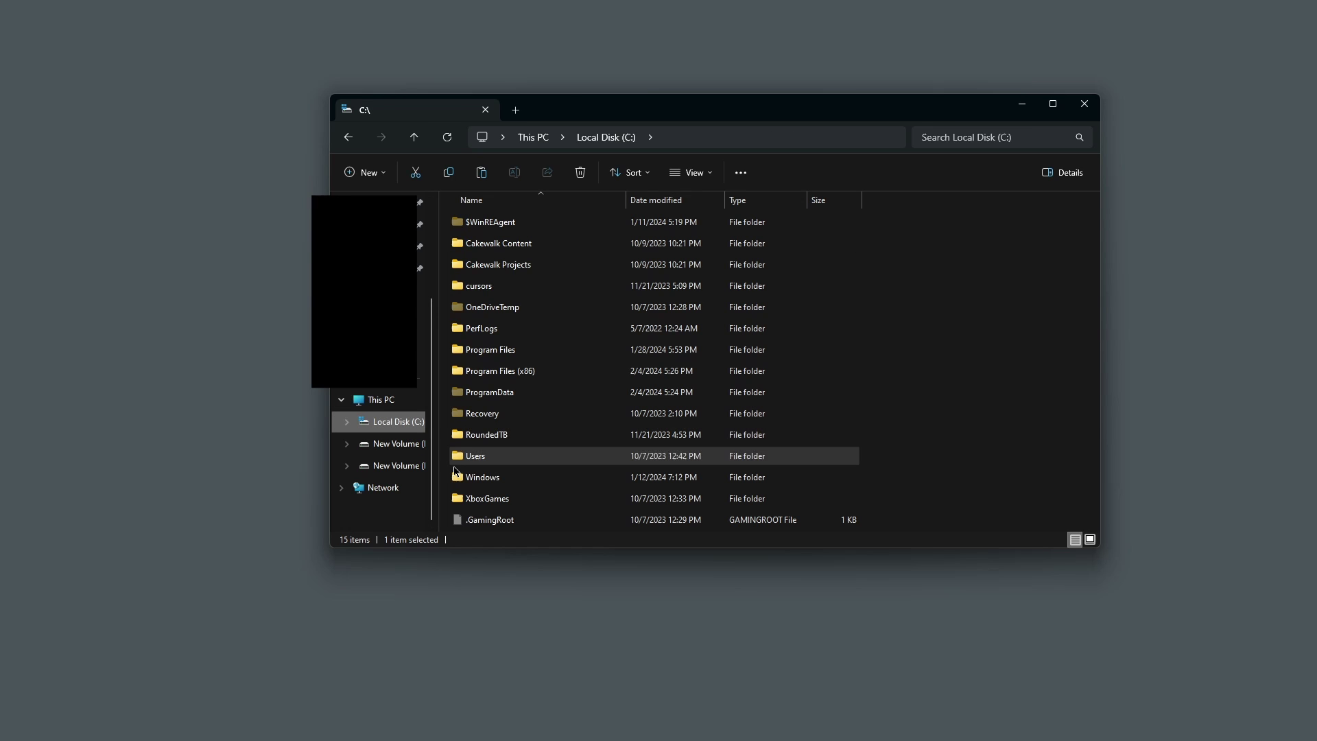
double_click(474, 458)
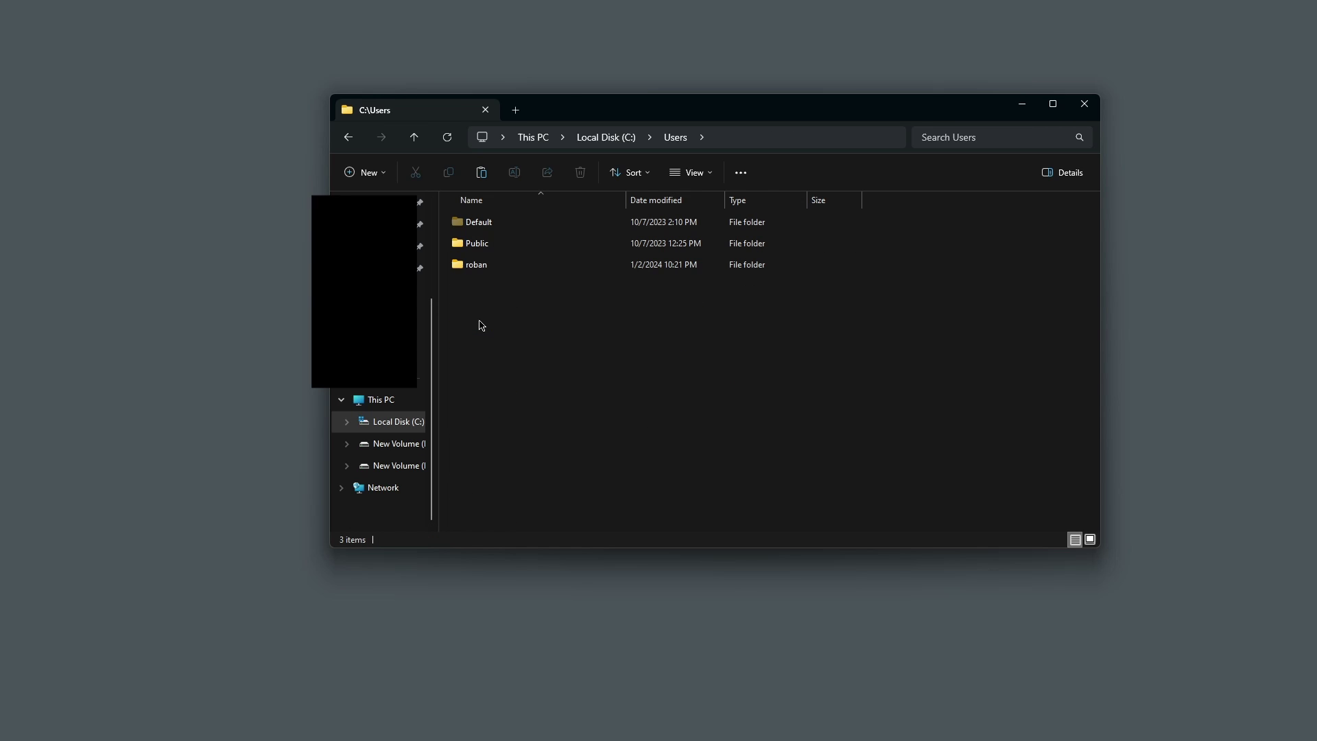
double_click(492, 268)
scroll(494, 271, down, 3)
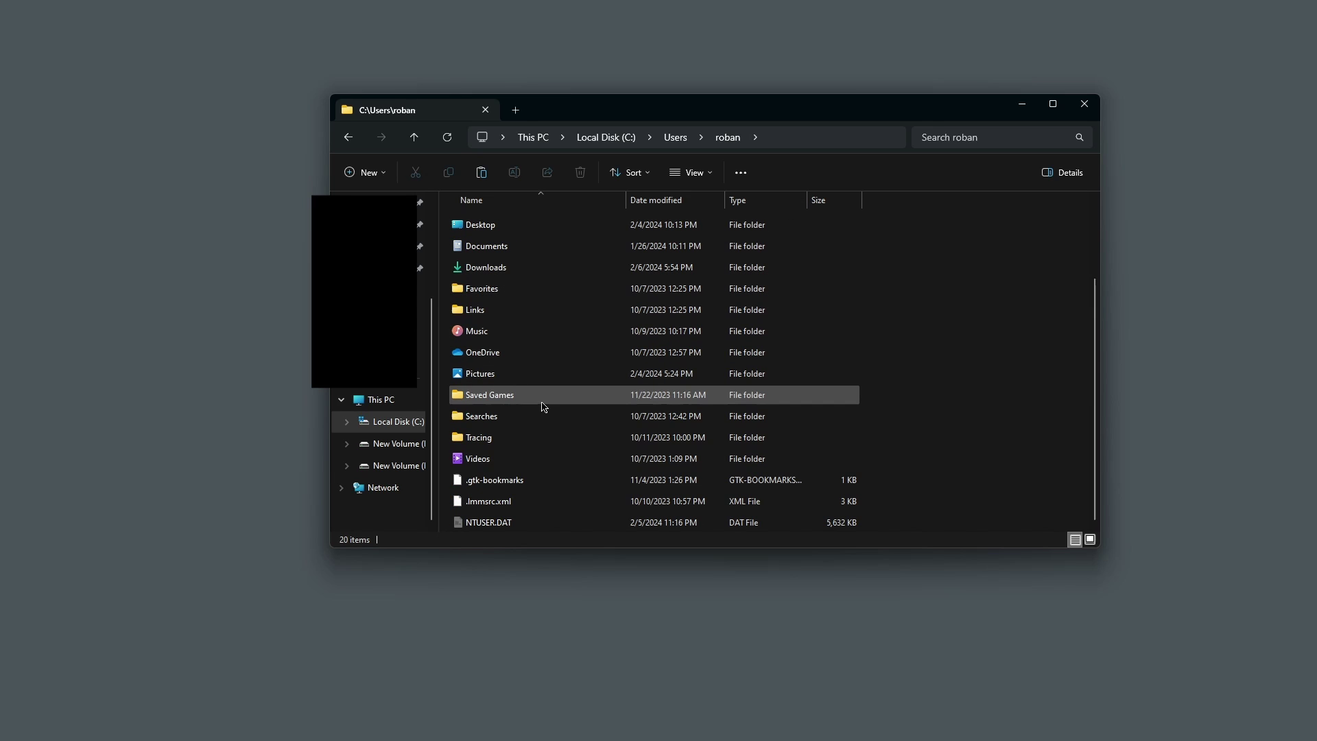
double_click(512, 399)
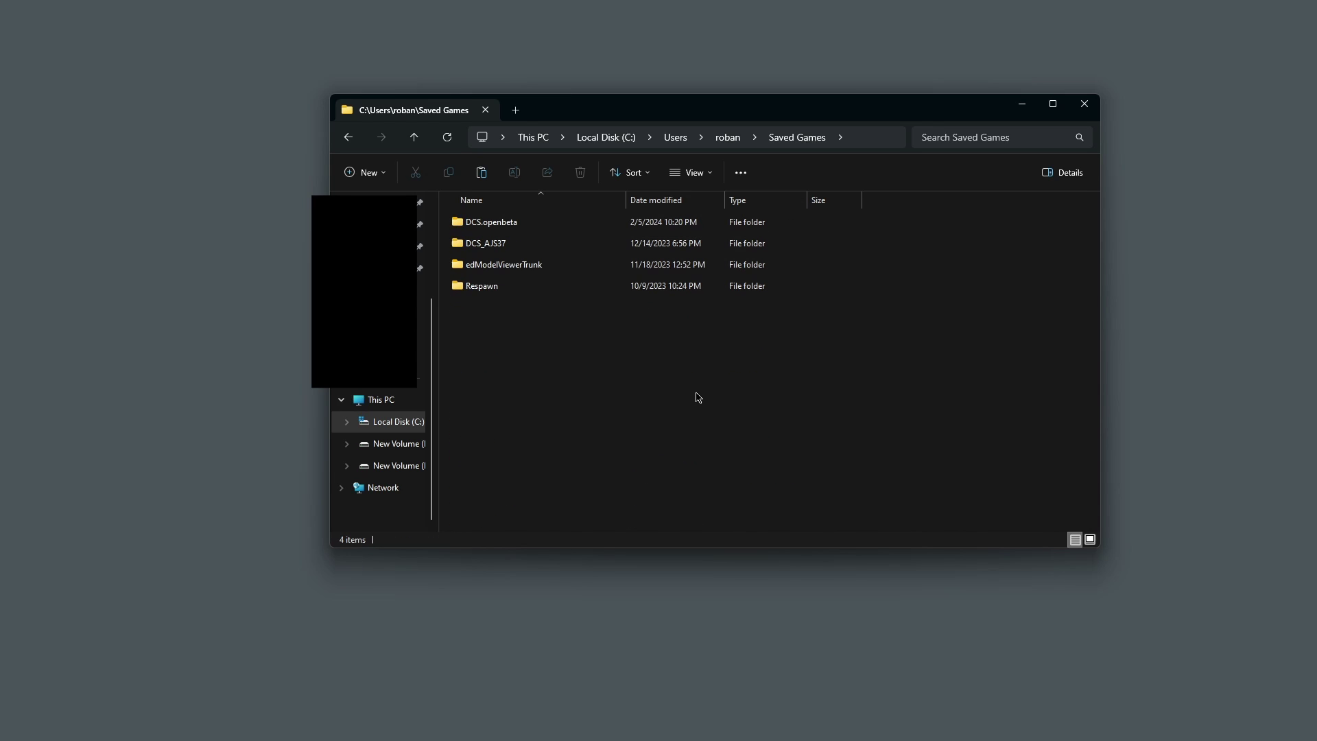
double_click(499, 229)
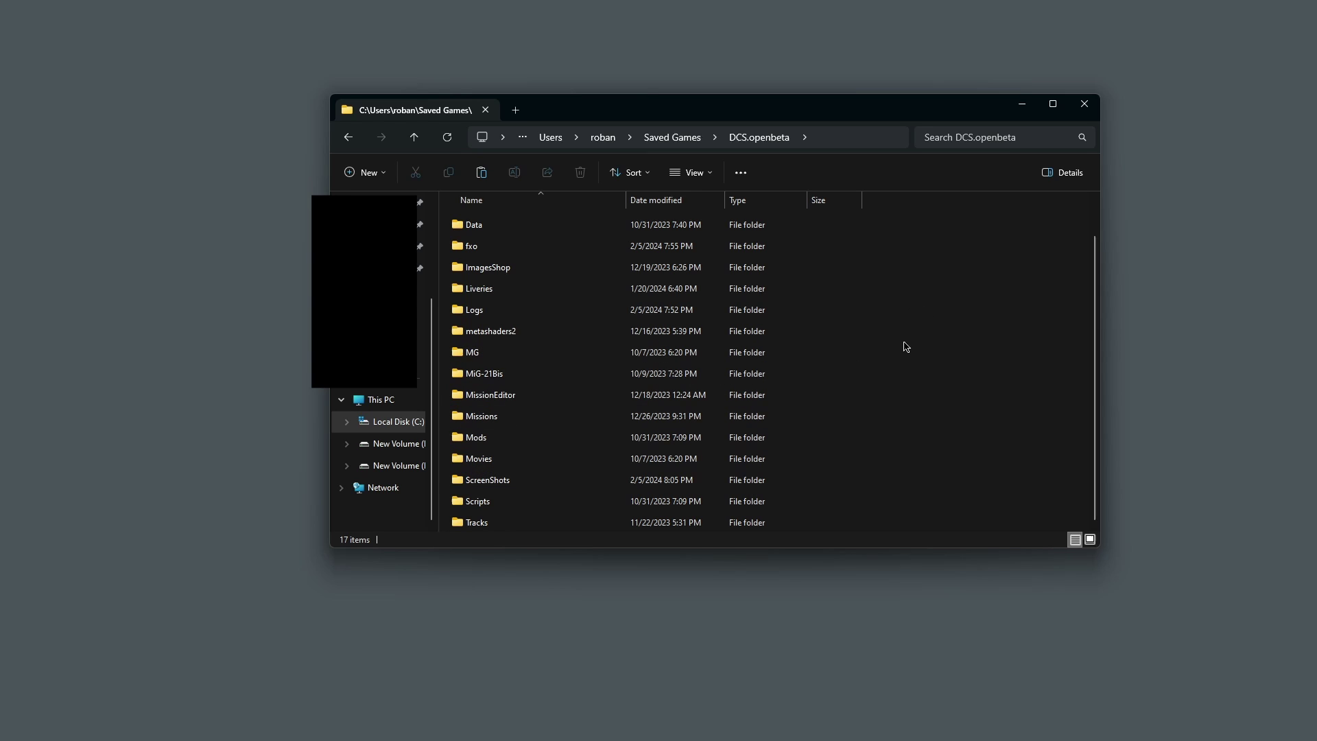
Discard the accidental new folder started as 'Mo' inside DCS.openbeta.
right_click(908, 322)
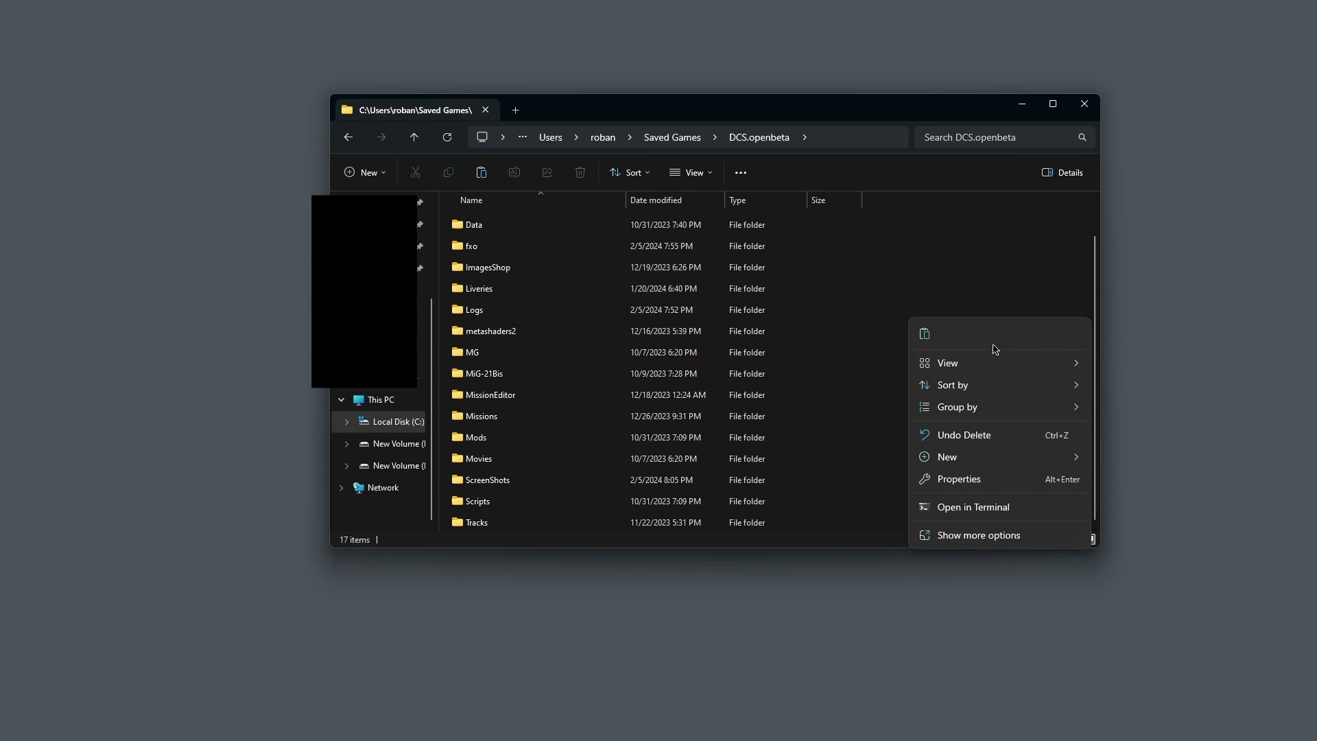
click(989, 535)
mouse_move(997, 497)
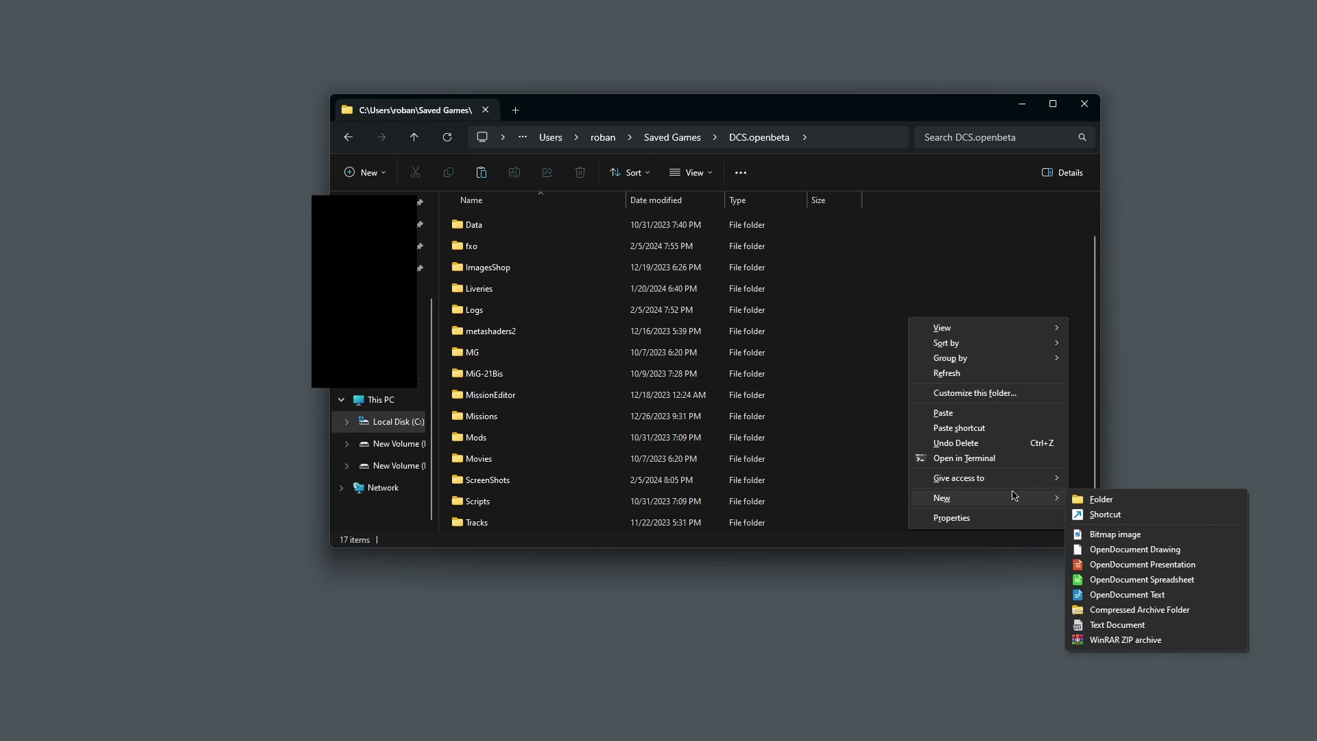
click(1101, 499)
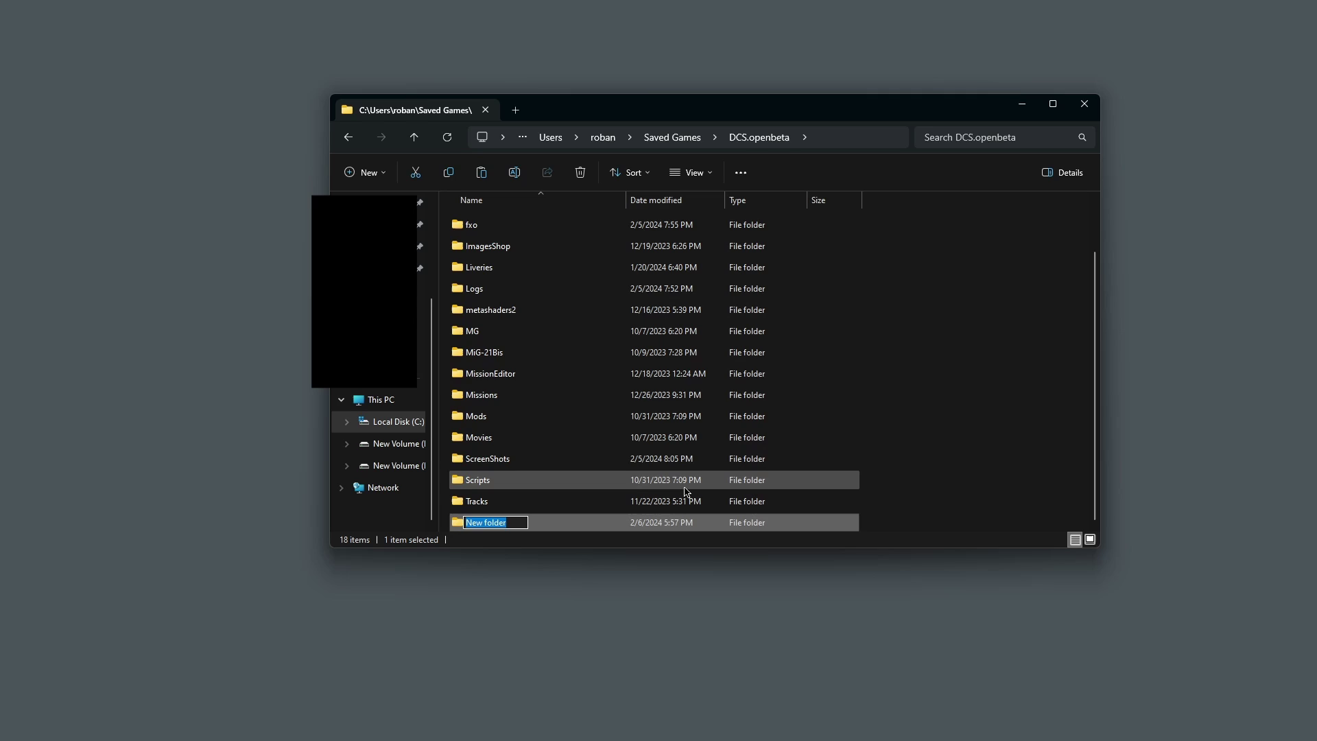
text(Mo)
key(Escape)
key(Delete)
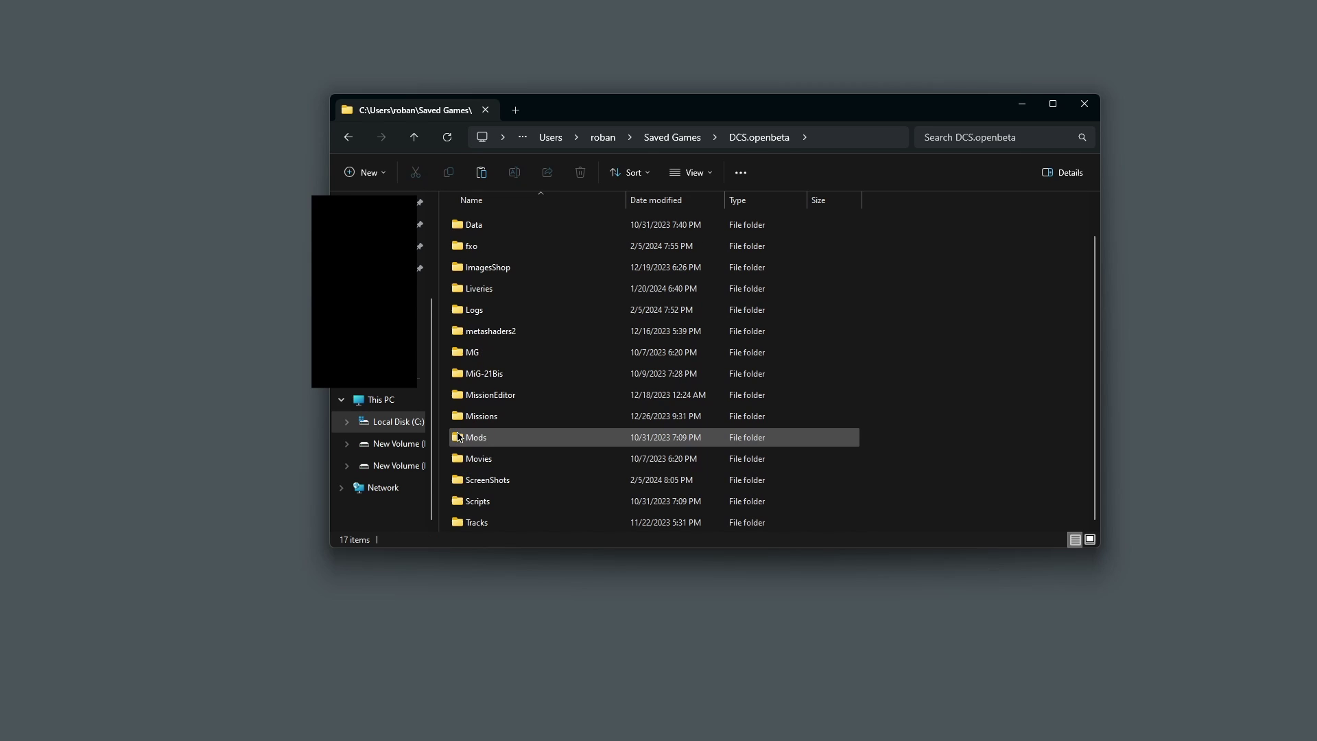
Open Mods\Aircraft and select the VSN_UFO v2.8.0.01 FC3 UFO EFM.7z archive.
double_click(461, 440)
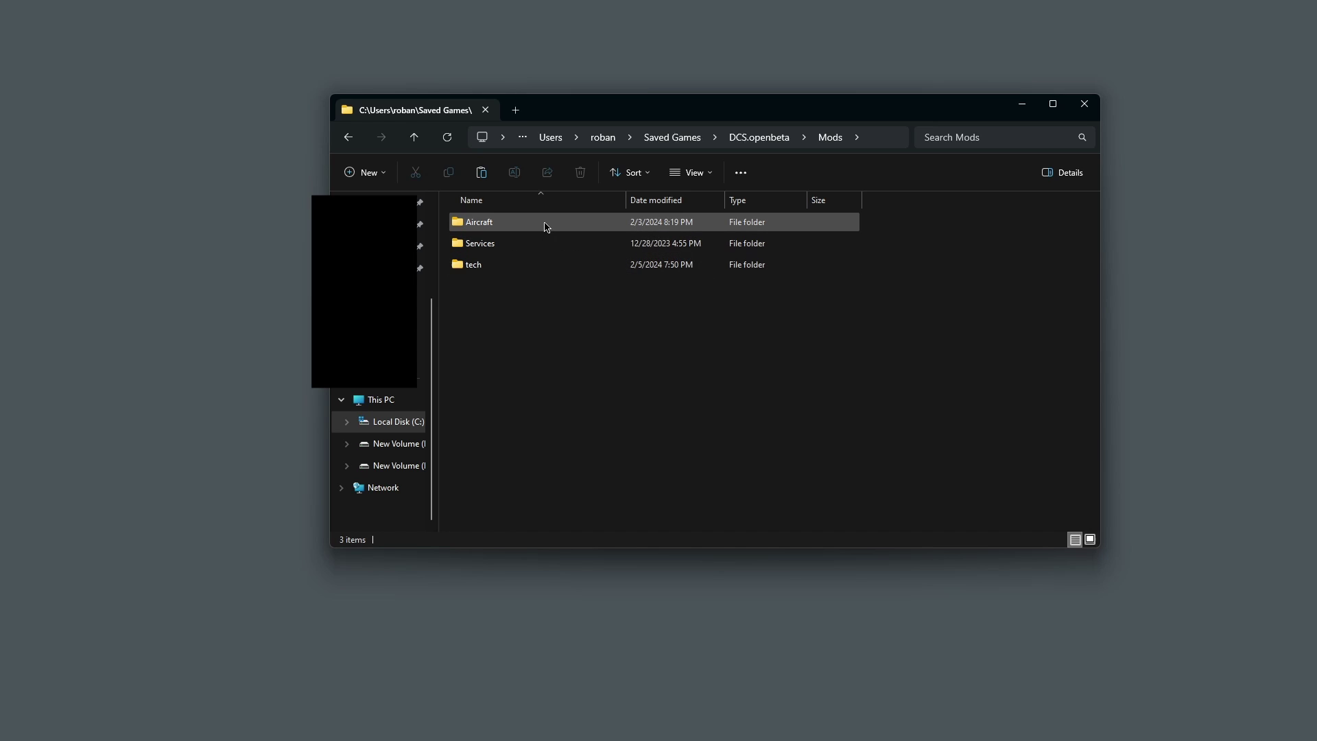
mouse_move(547, 227)
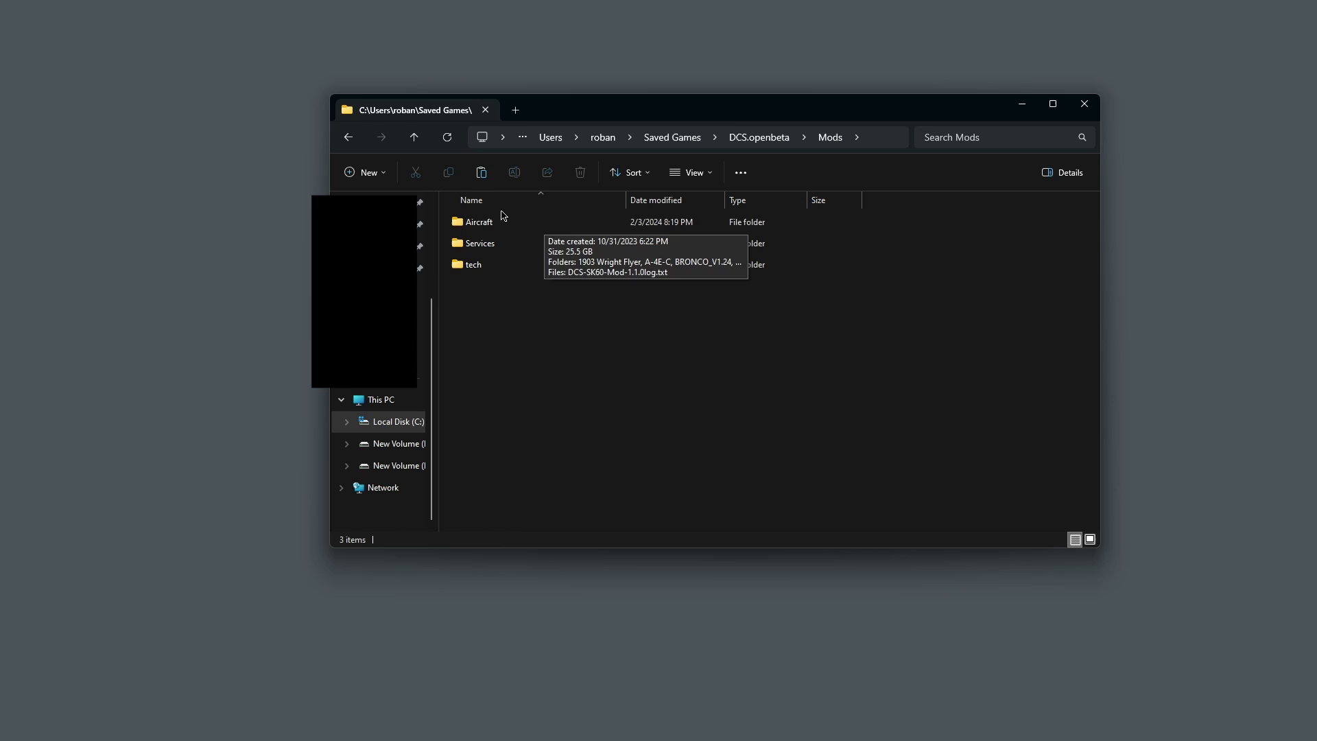
double_click(517, 226)
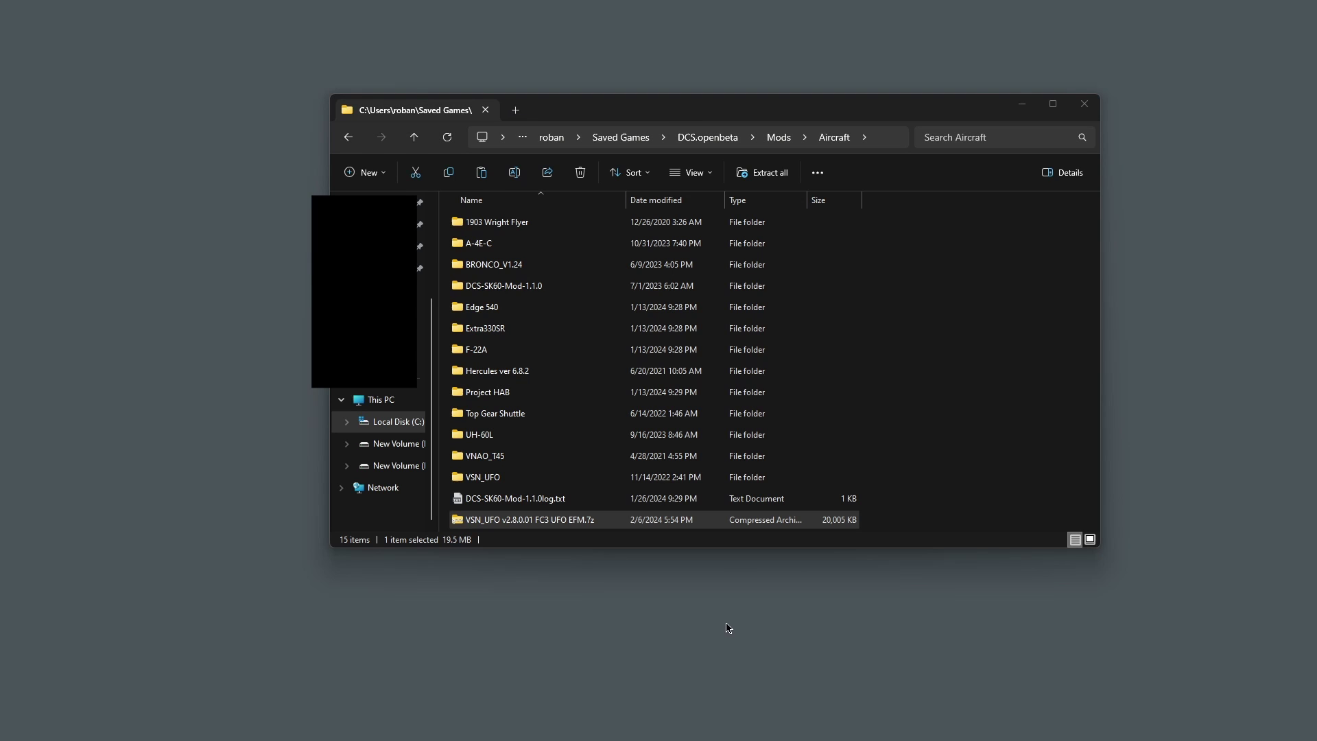
click(516, 525)
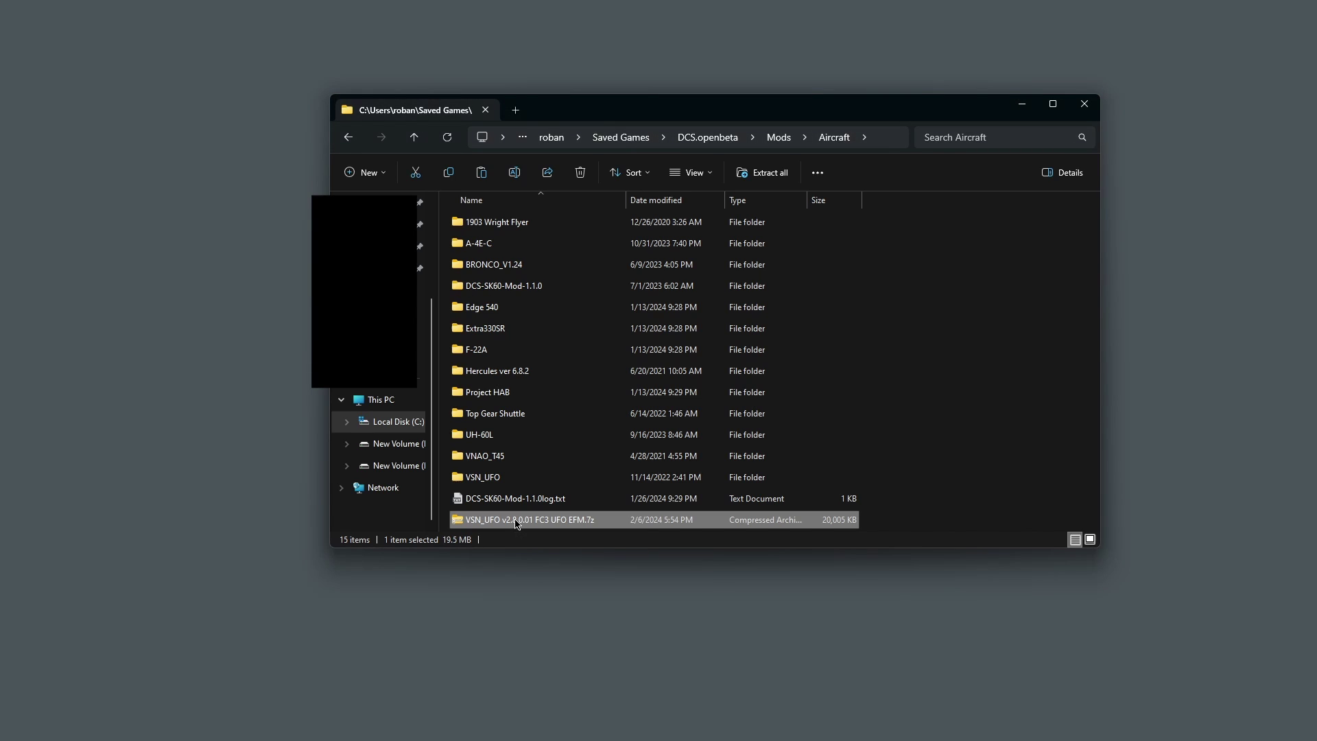
Extract All of the VSN_UFO .7z to its suggested Aircraft subfolder, then delete the archive.
right_click(516, 524)
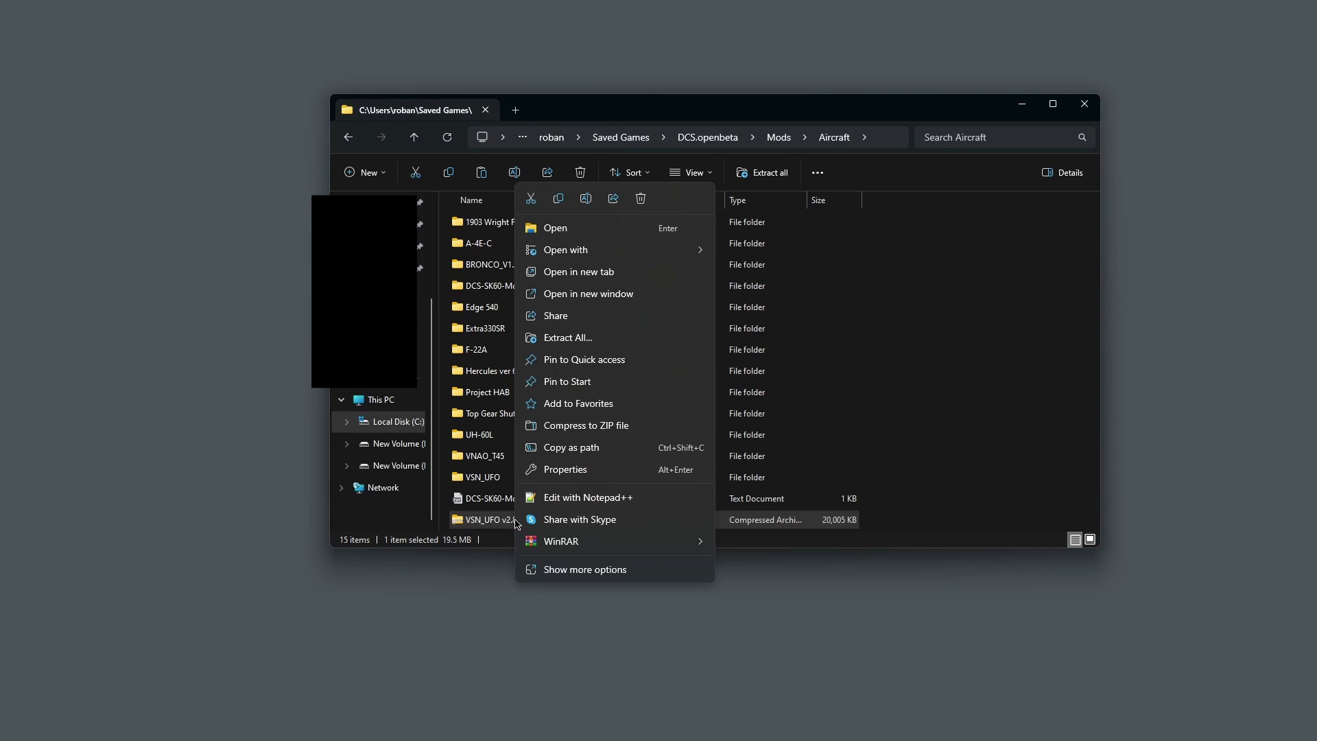
click(587, 338)
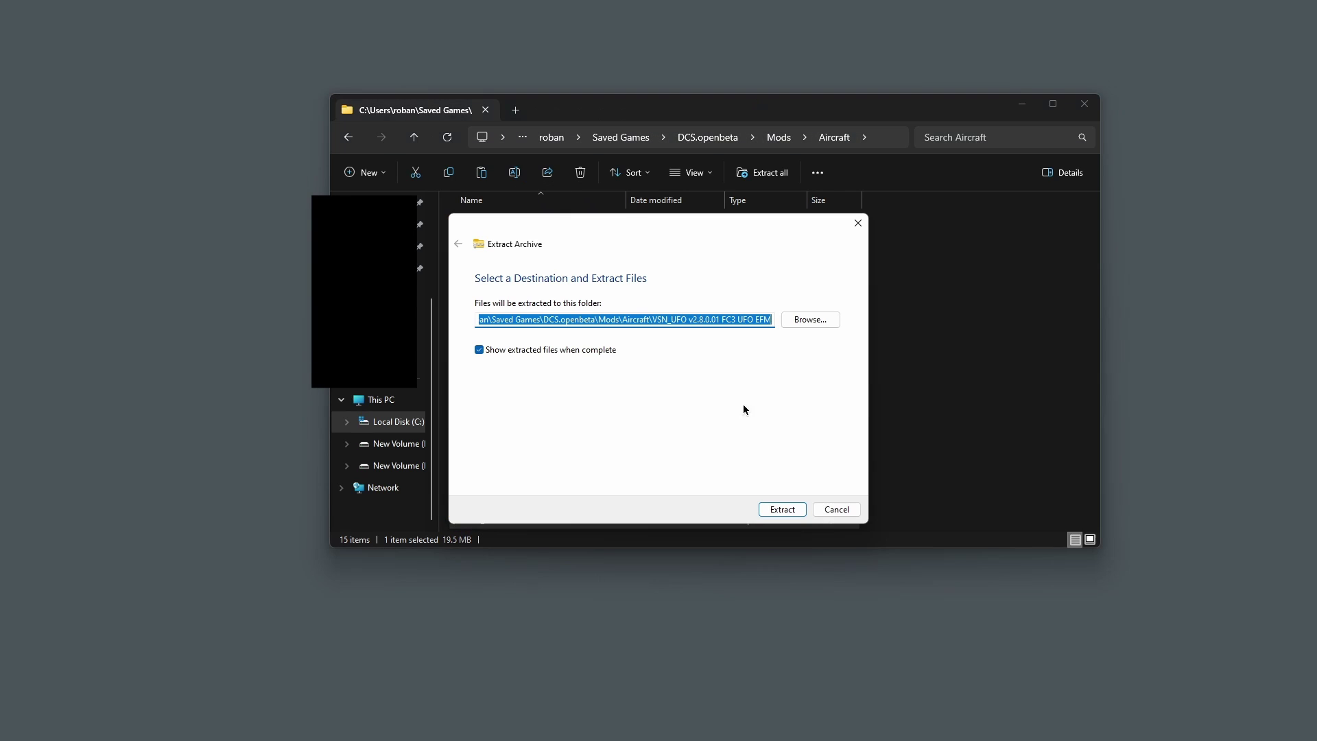
click(786, 510)
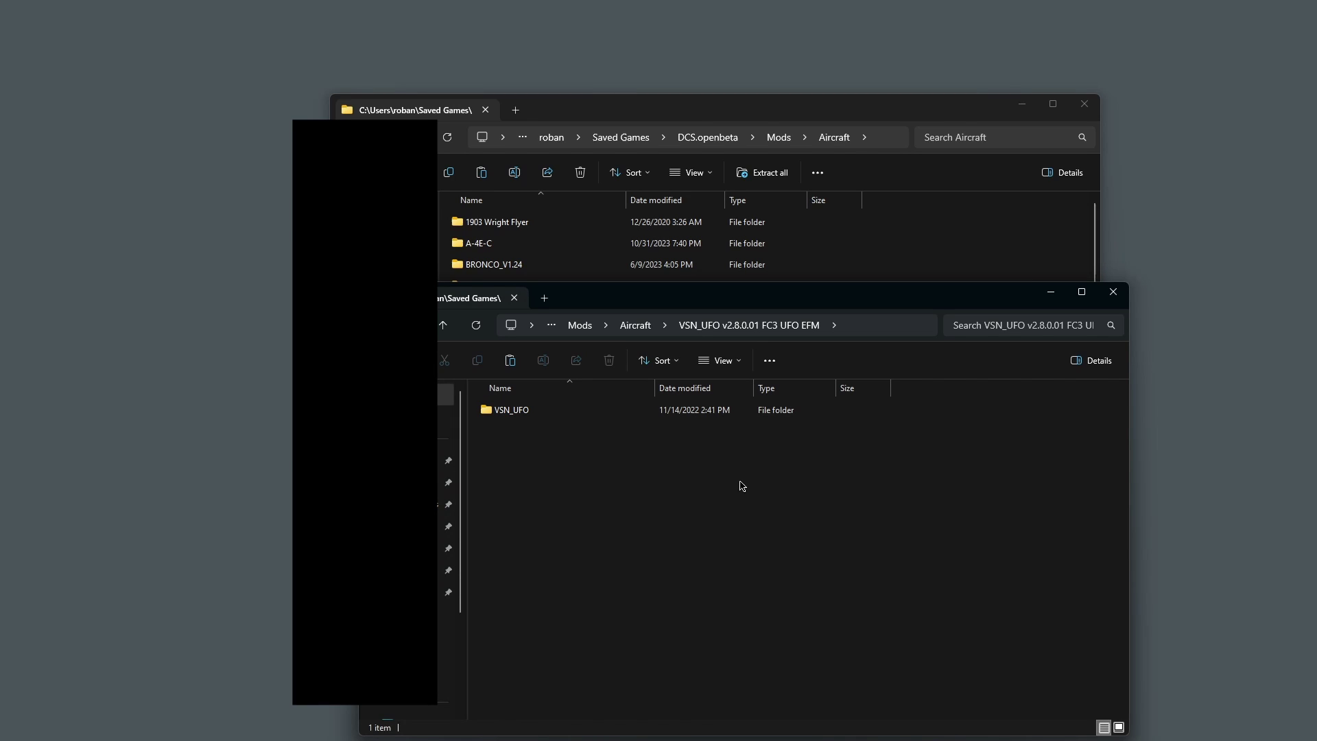
click(1113, 292)
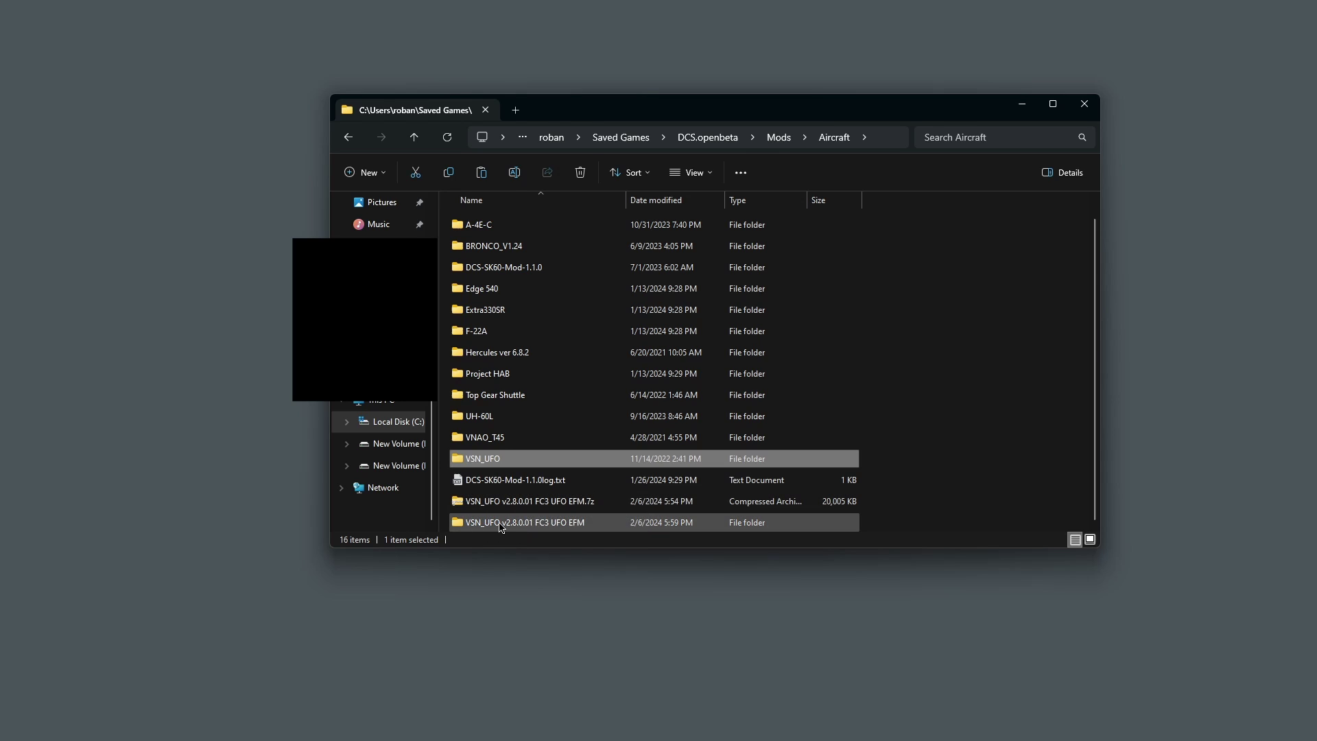
click(551, 502)
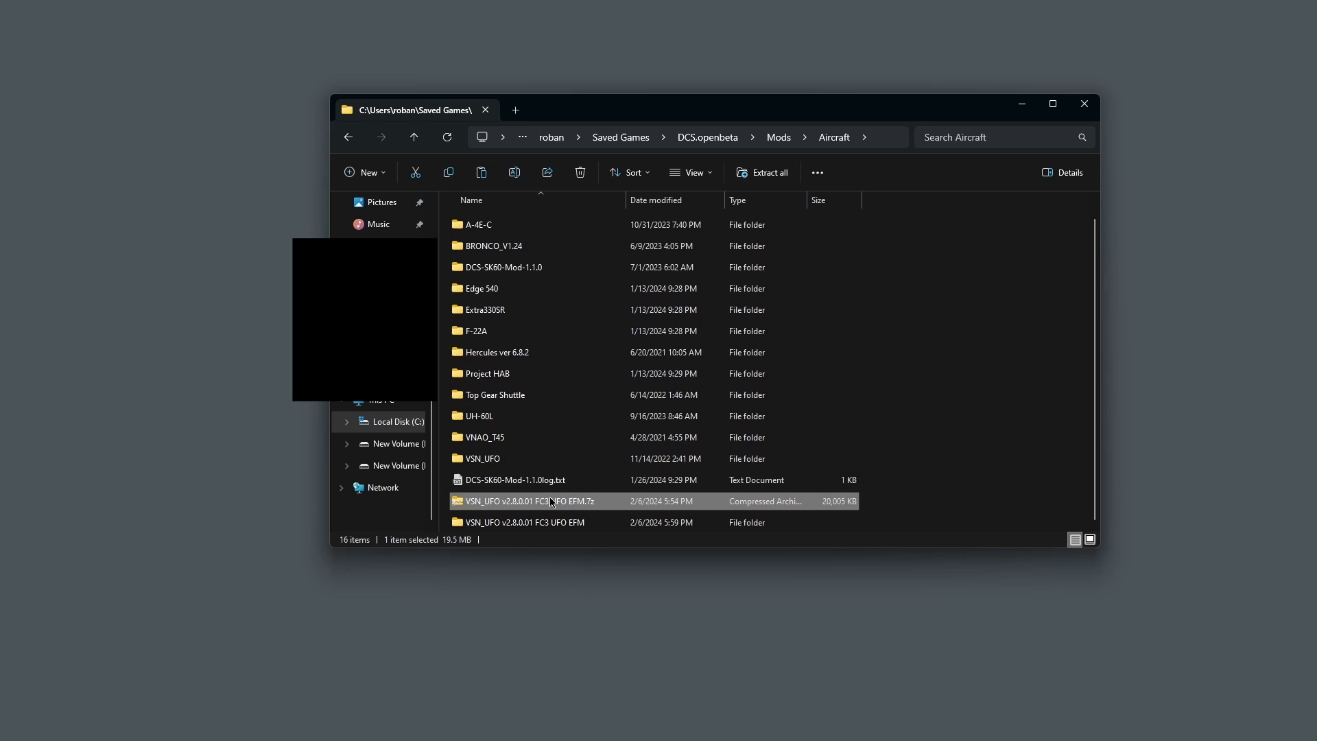
key(Delete)
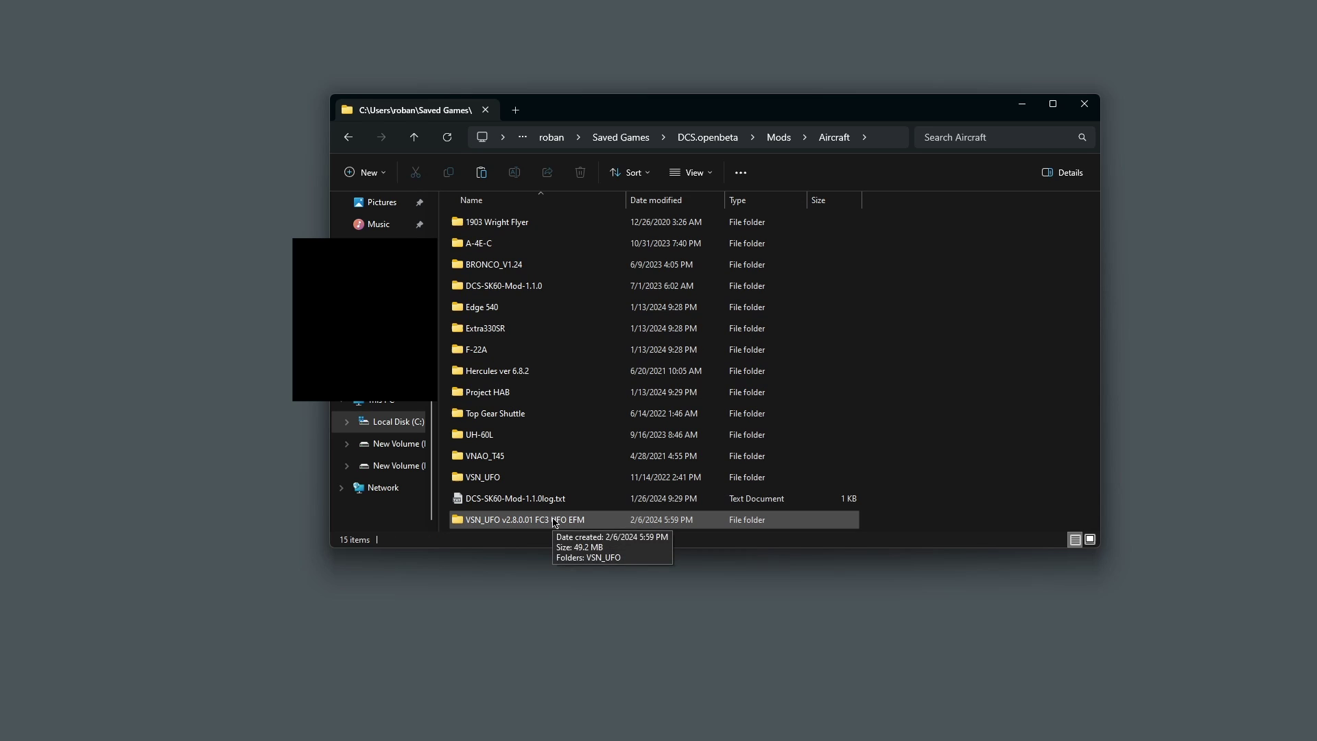
double_click(554, 522)
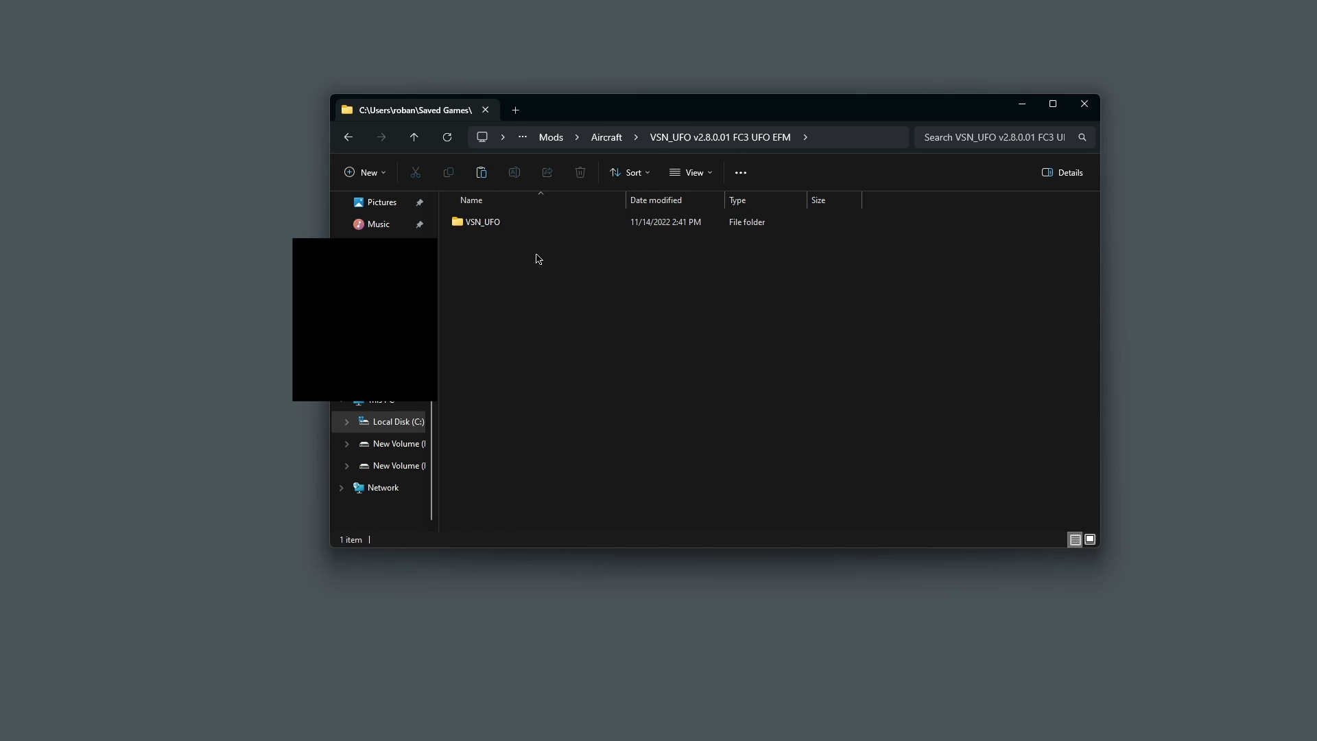
click(535, 226)
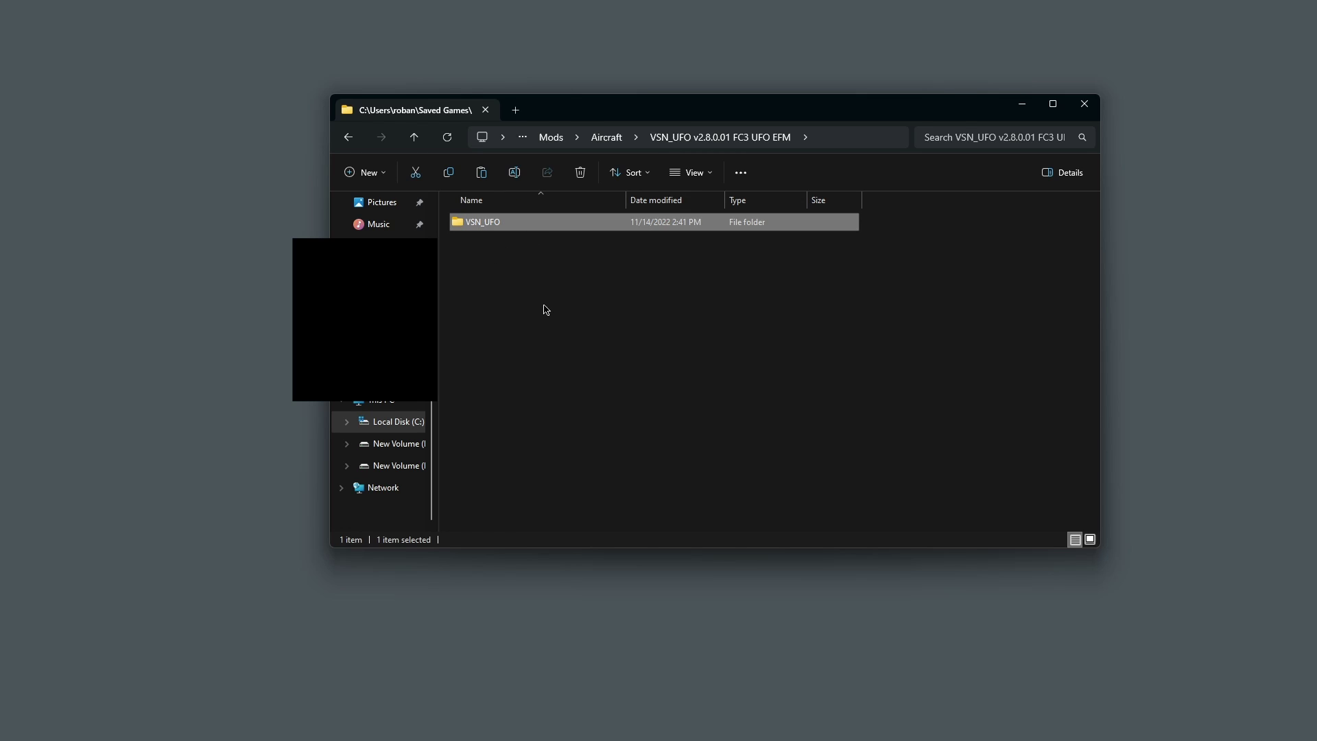
click(608, 139)
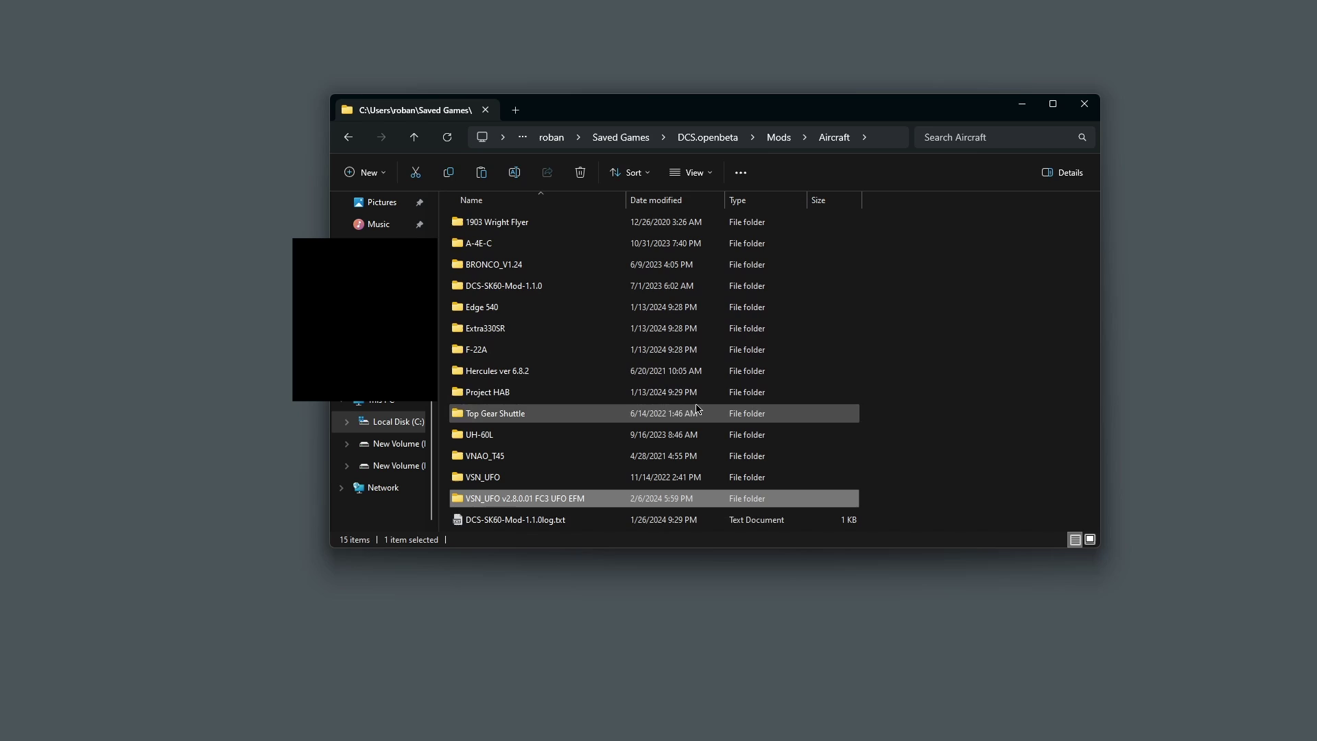
click(971, 266)
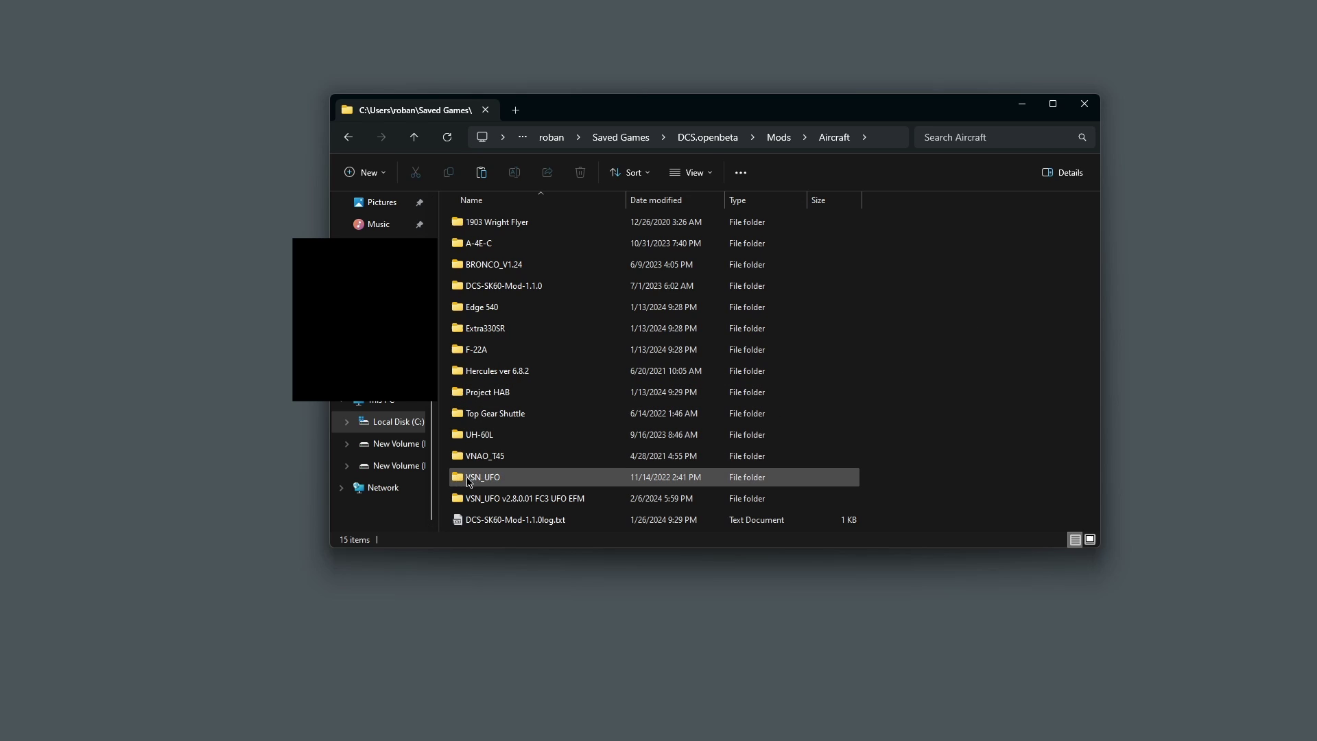
mouse_move(459, 481)
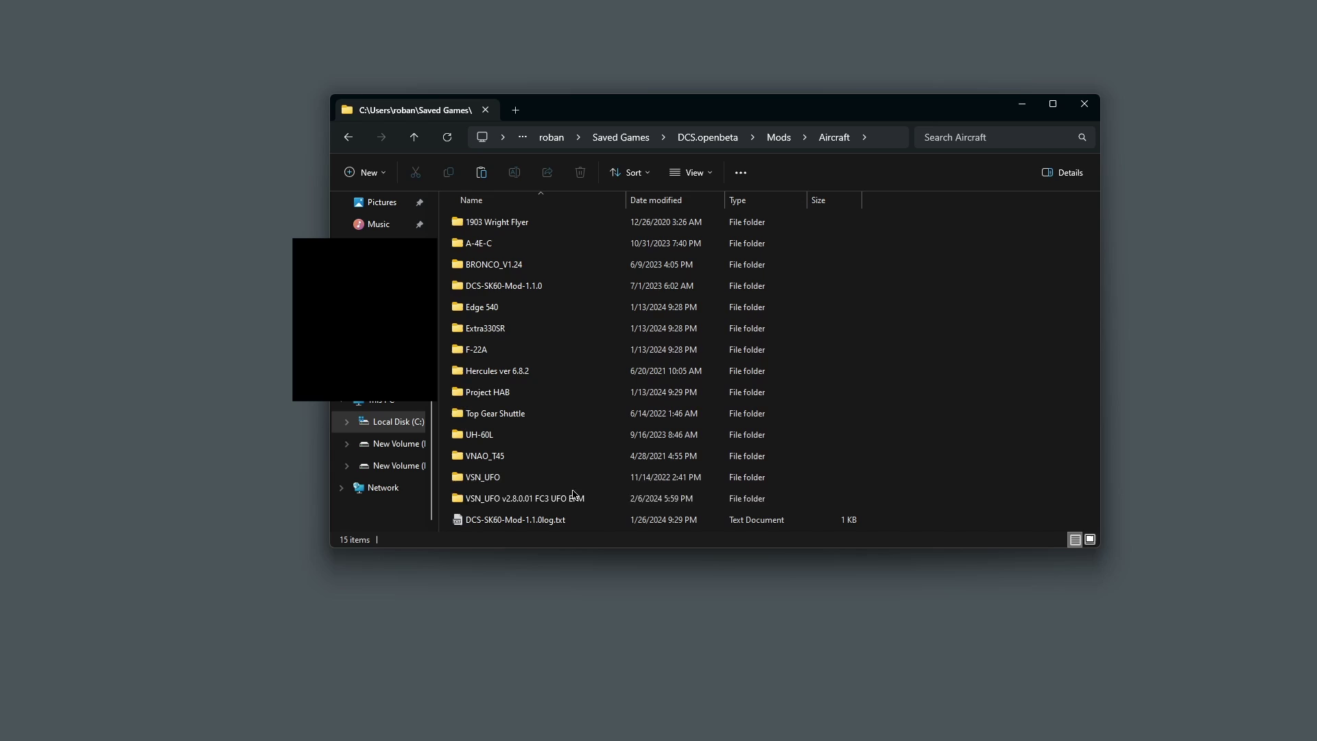
click(521, 503)
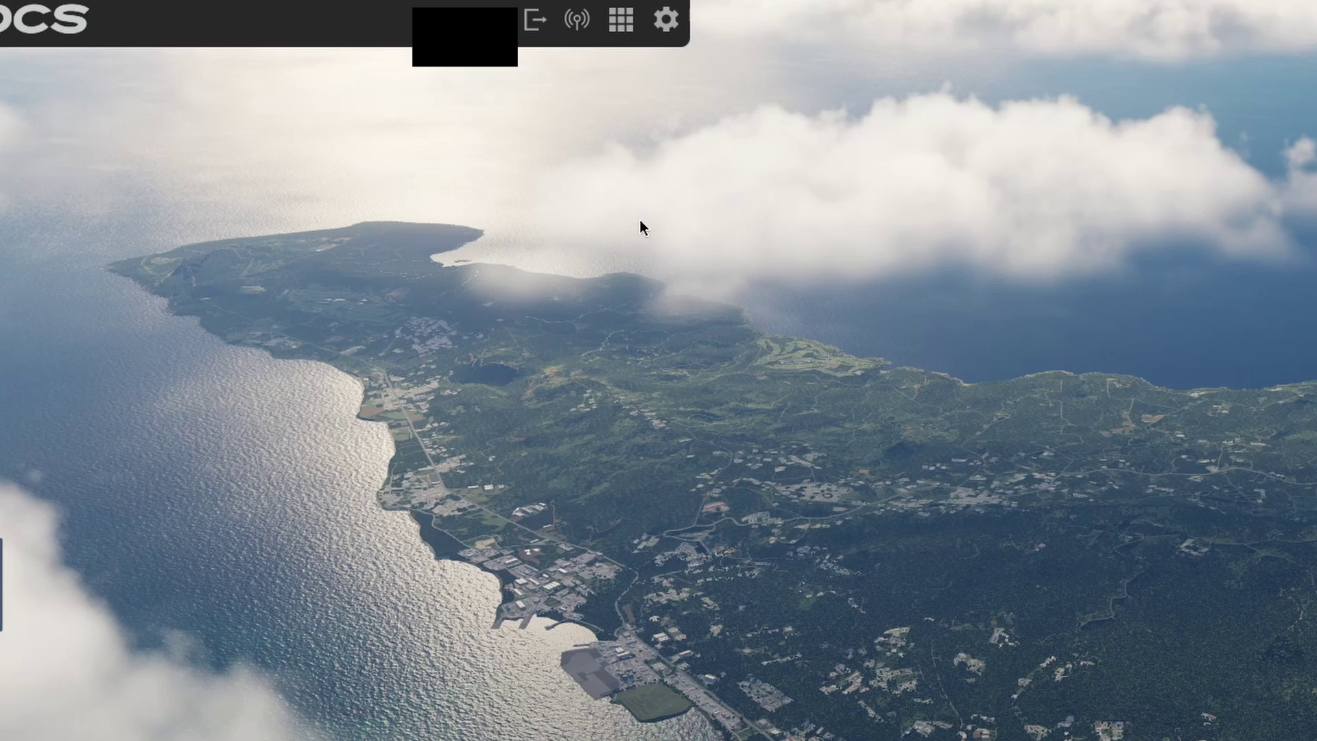
Show the Installed tab of DCS World's Module Manager.
click(621, 23)
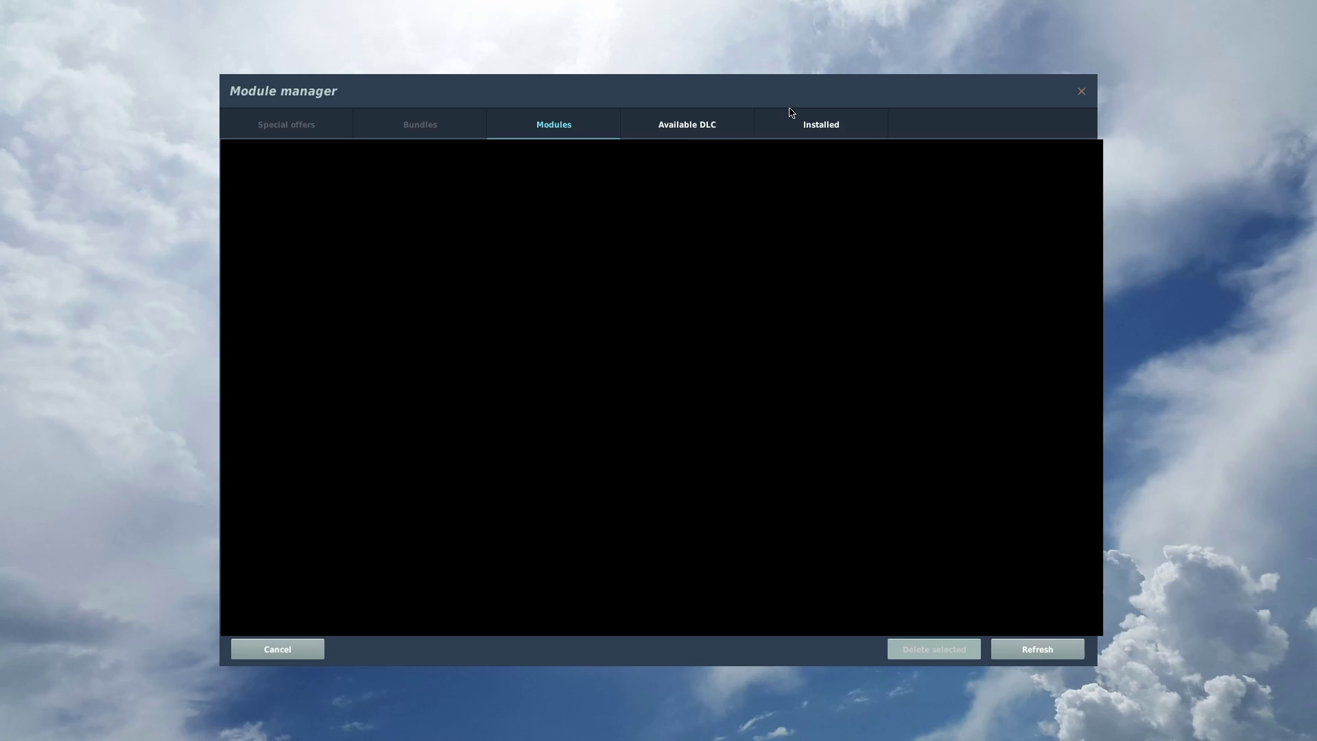
click(791, 113)
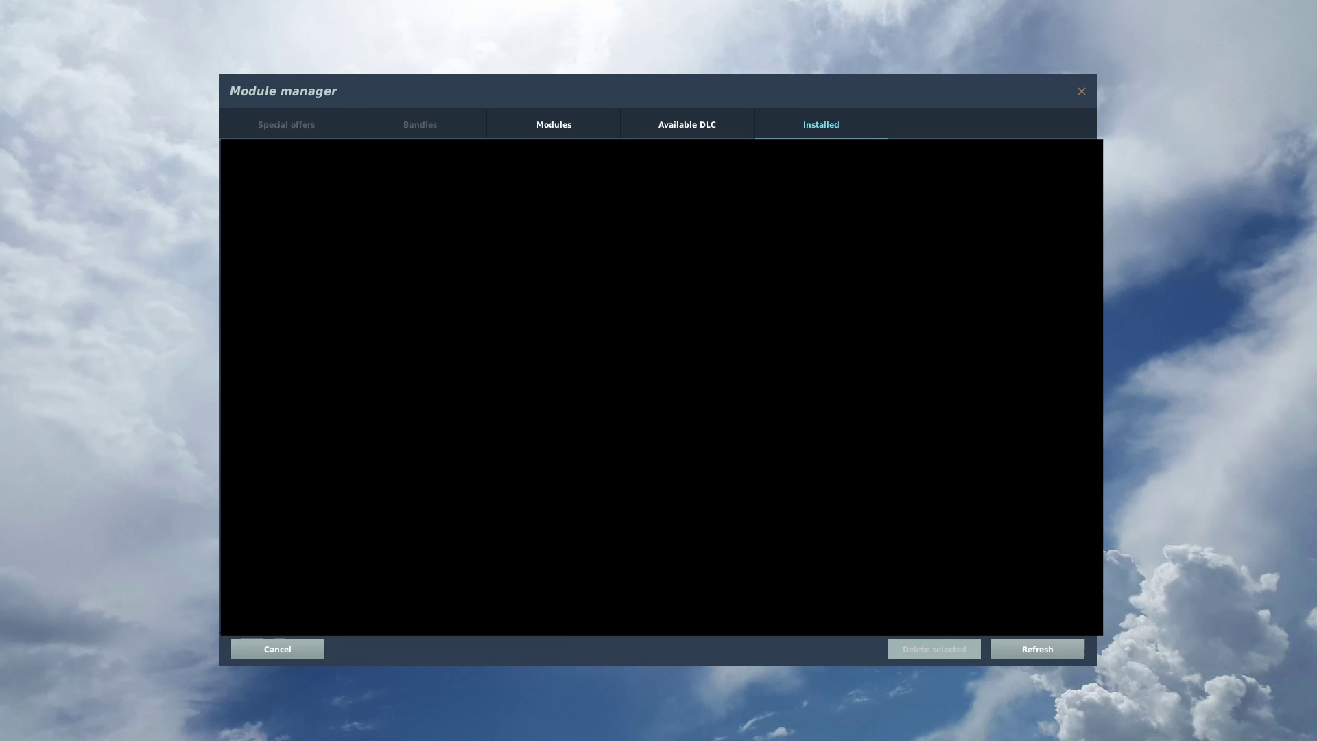